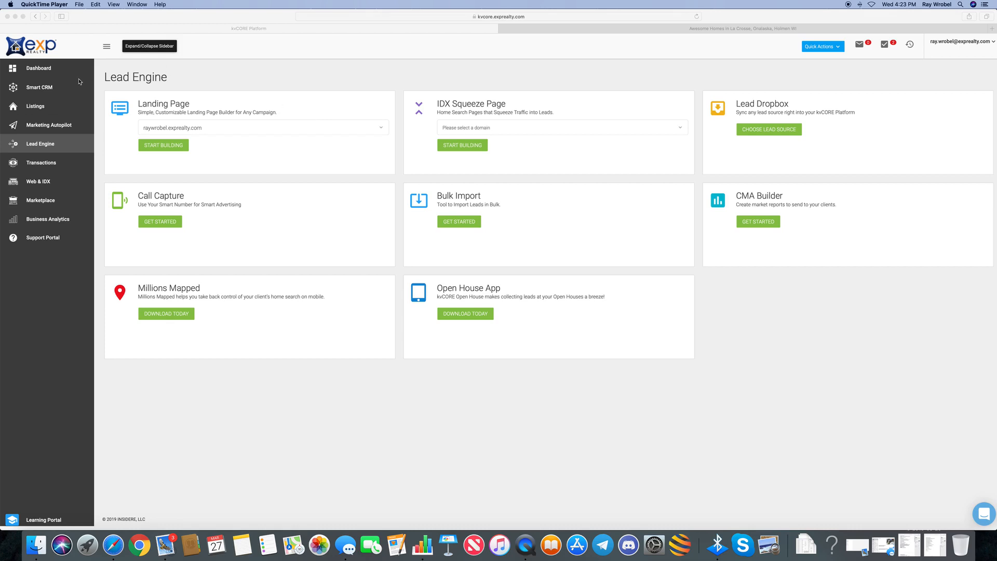
From the kvCORE dashboard go to Lead Engine, then open Numbers' row-19 Stoddard WI Buyers Page link
click(49, 72)
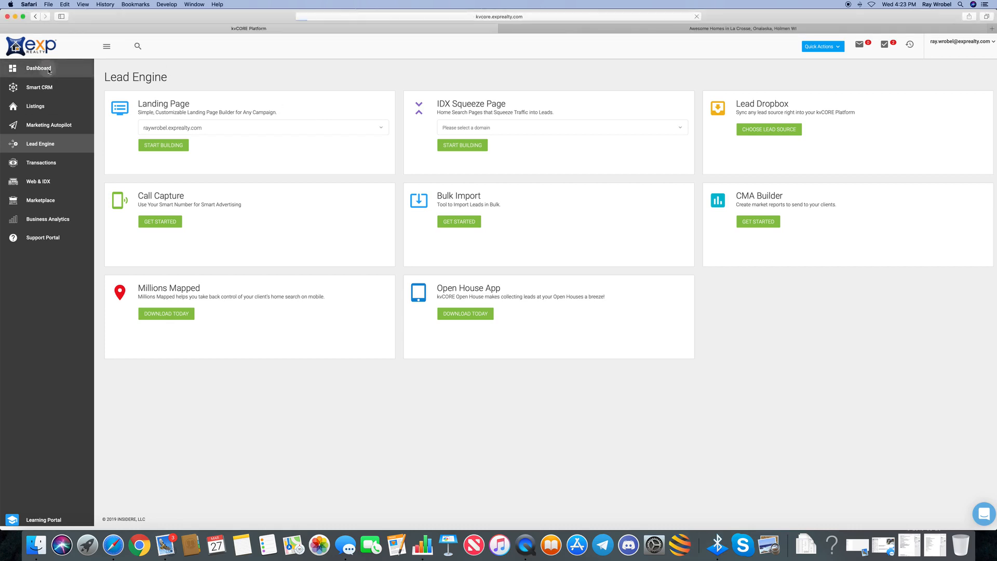
click(49, 71)
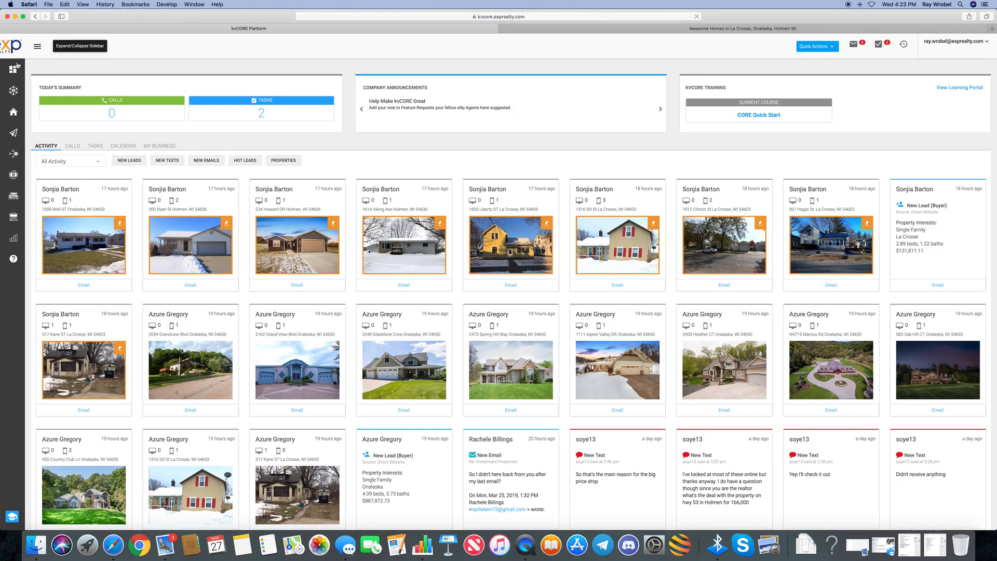
click(37, 48)
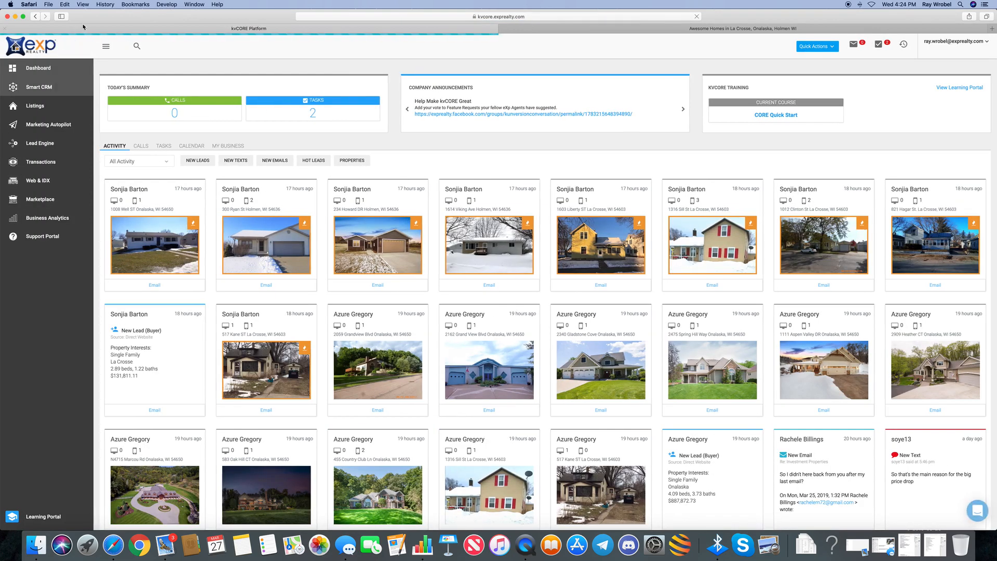
click(107, 48)
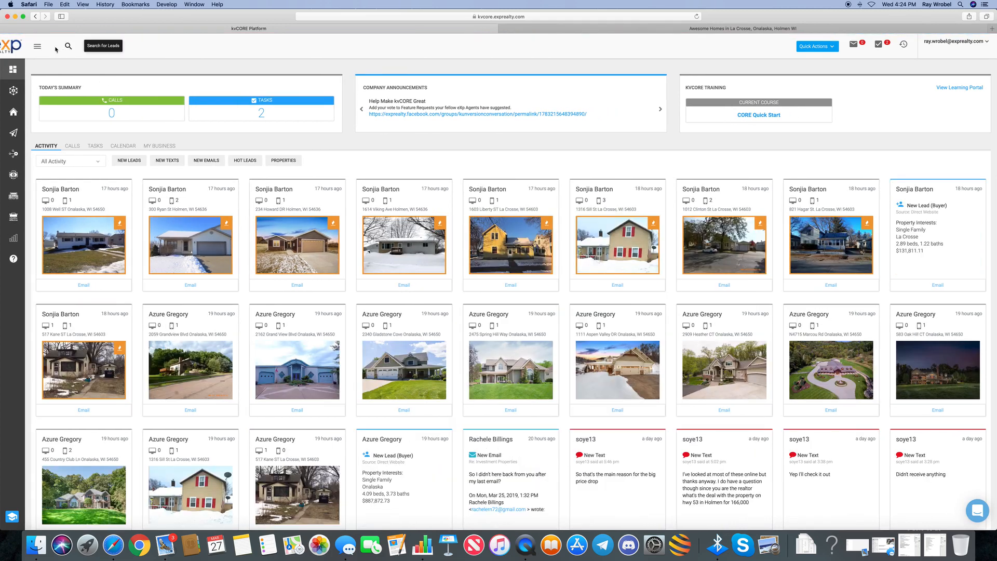
click(37, 48)
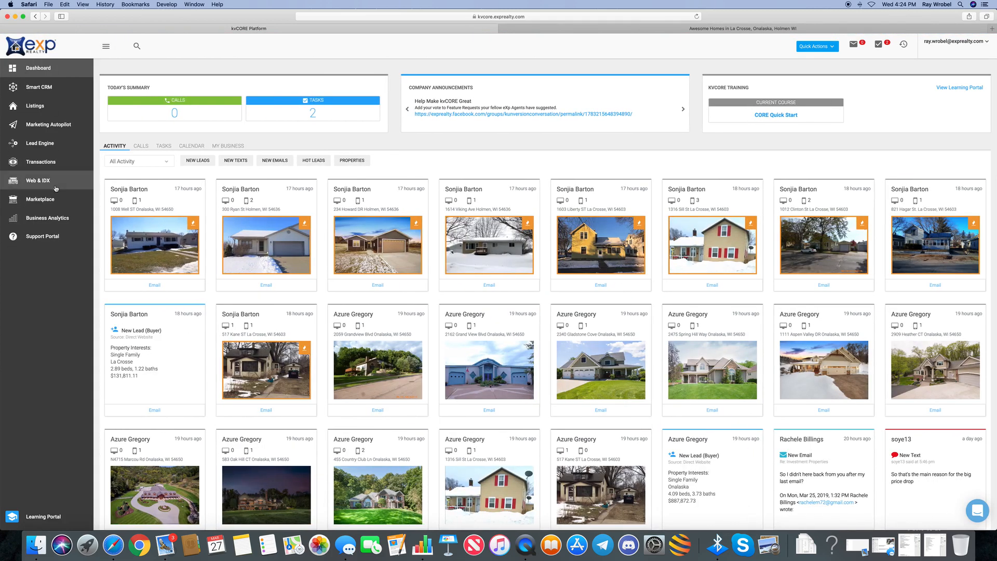
click(48, 146)
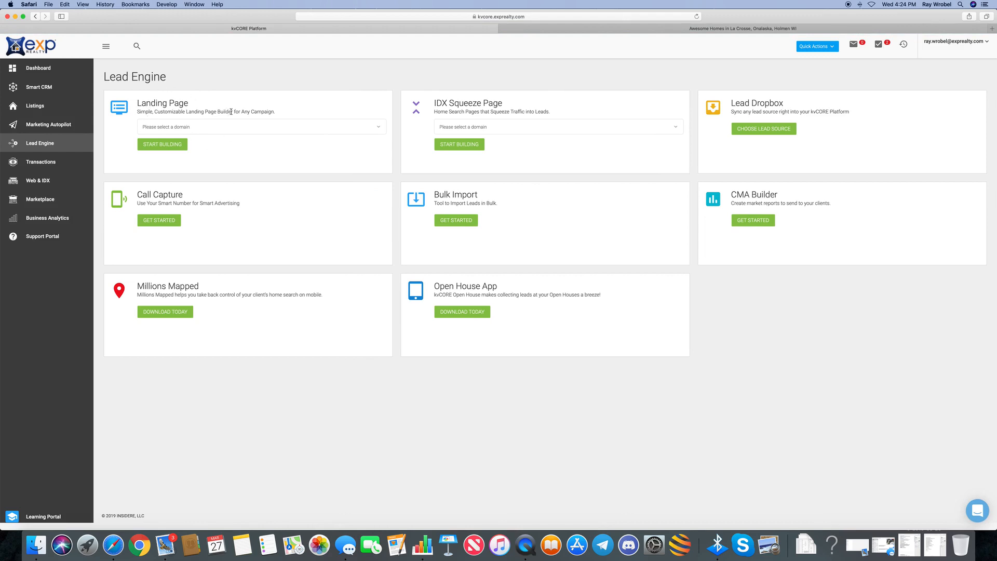
click(423, 546)
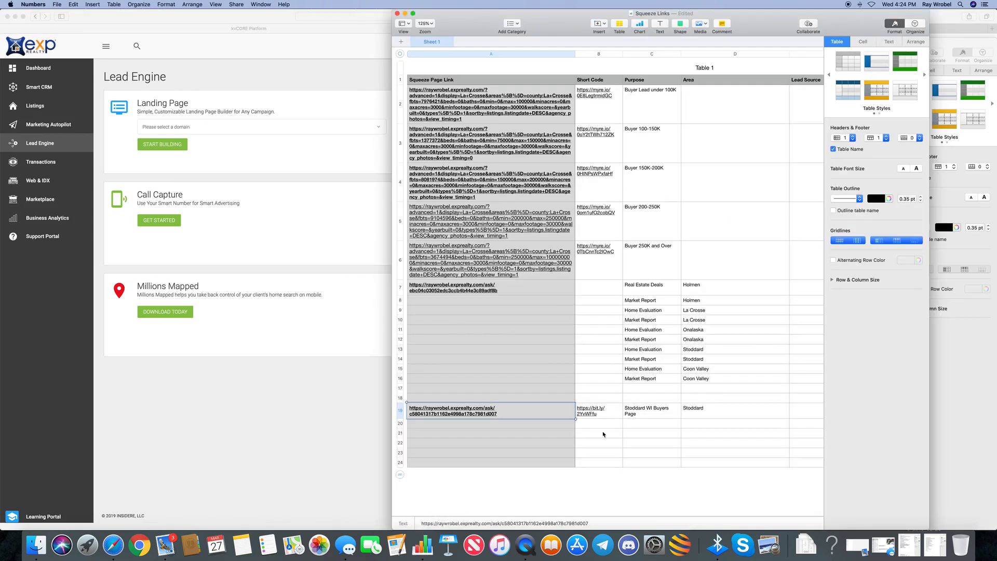
click(475, 409)
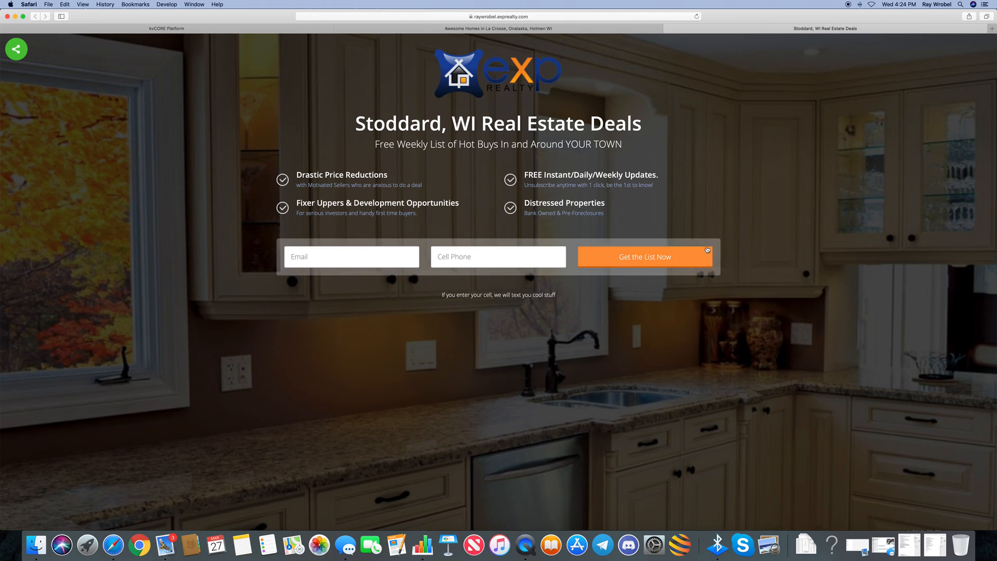
Try the Stoddard page's Email, Cell Phone and share options, then close its tab
click(302, 257)
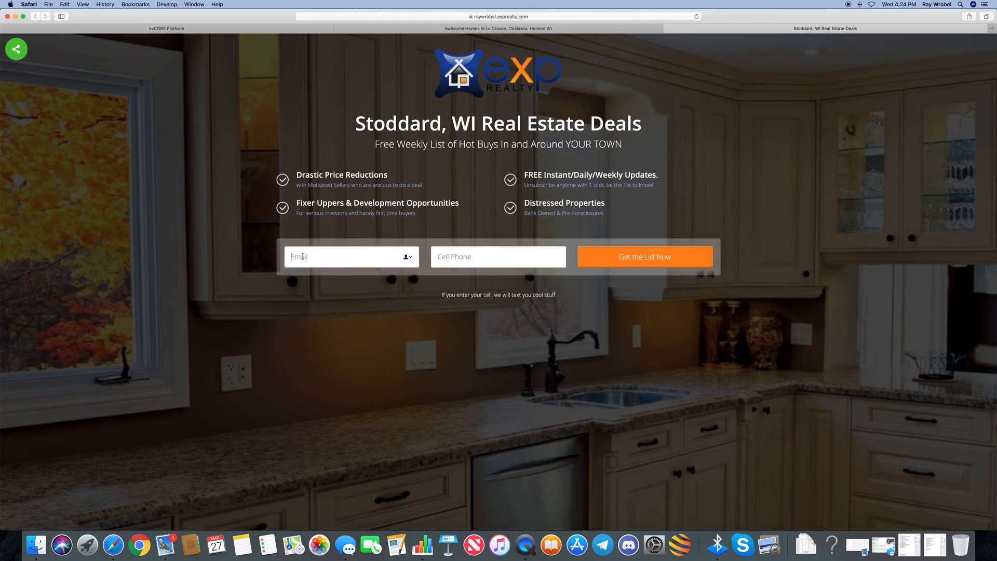
click(453, 255)
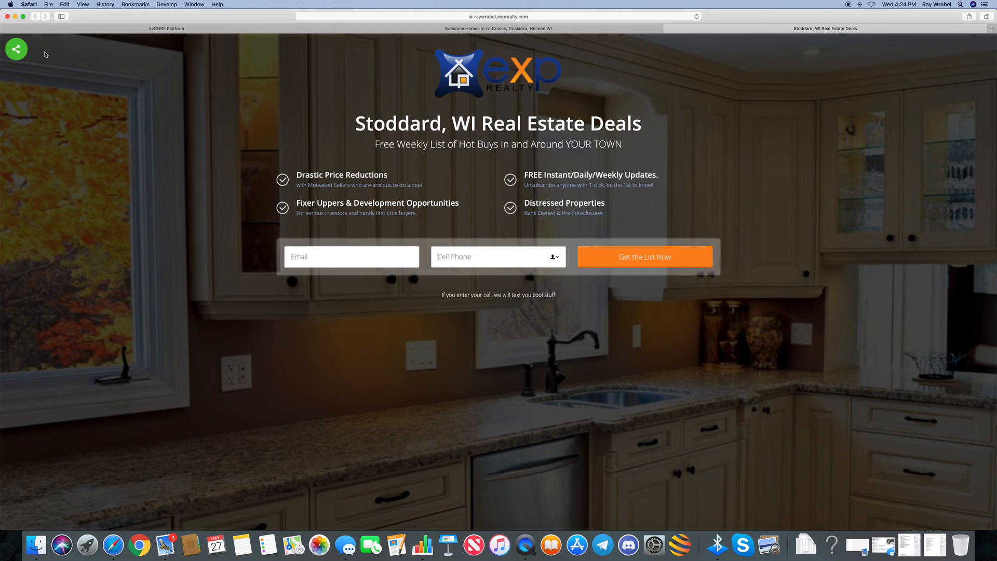
click(18, 52)
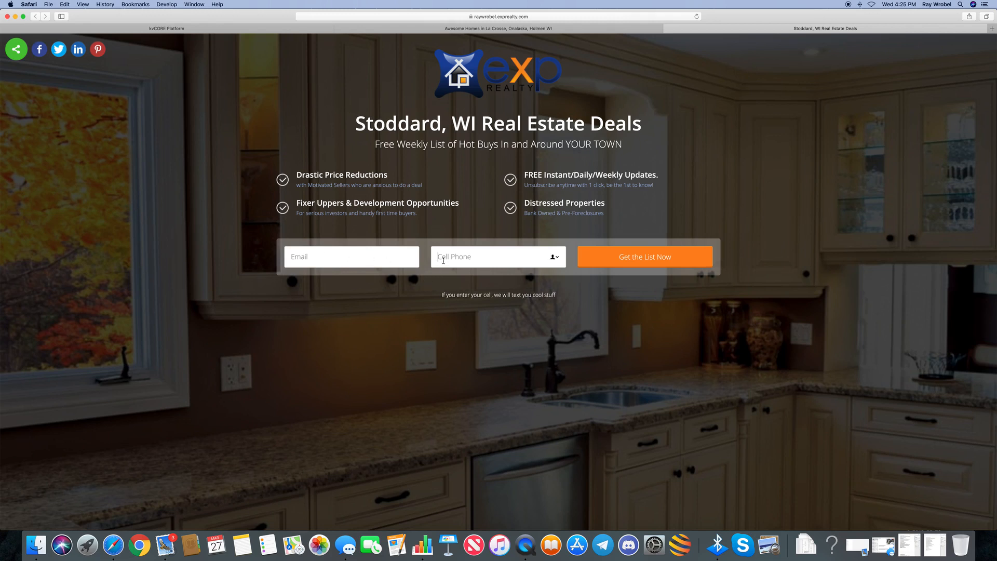
click(400, 256)
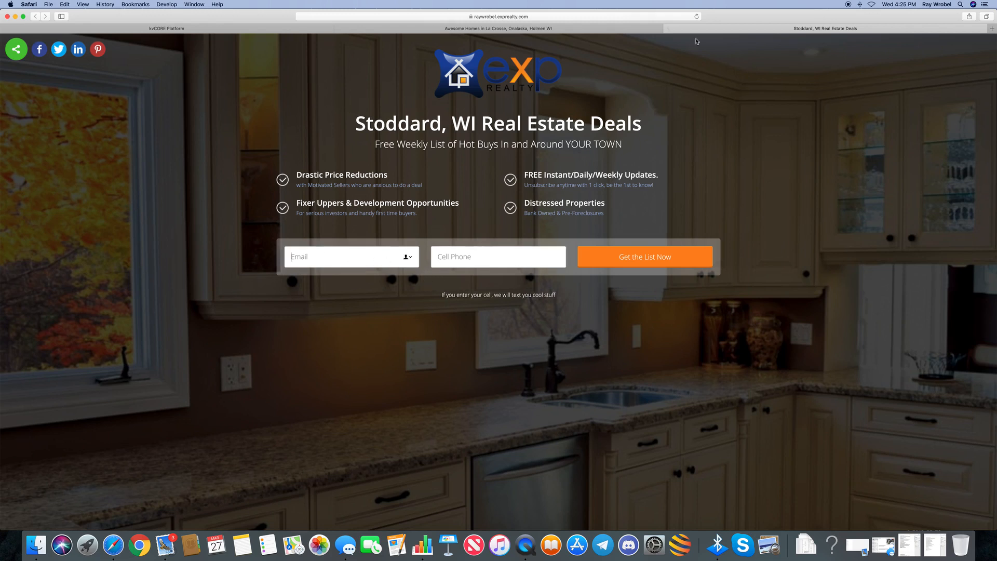
click(669, 29)
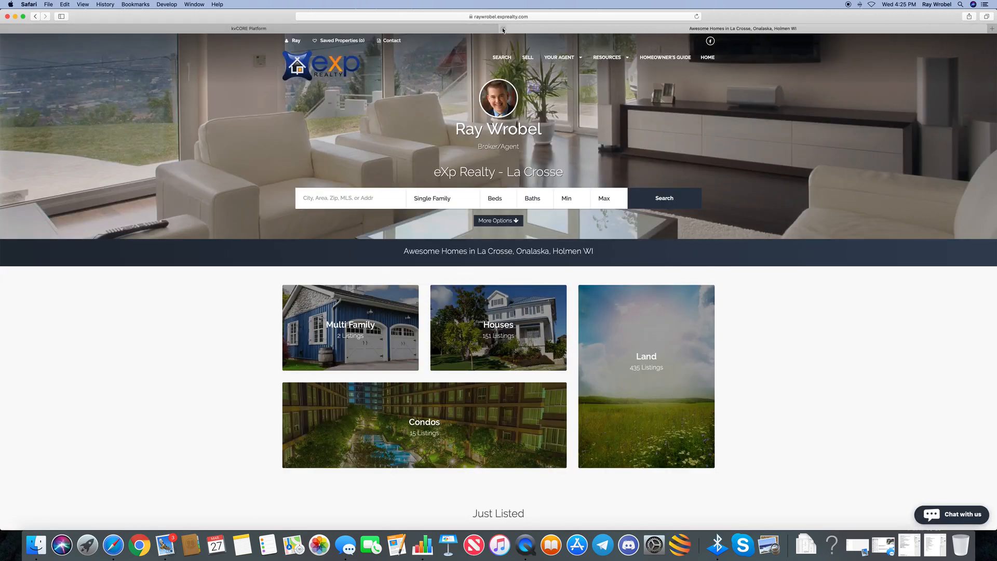
Close the Awesome Homes tab and start a new landing page on raywrobel.exprealty.com
click(503, 29)
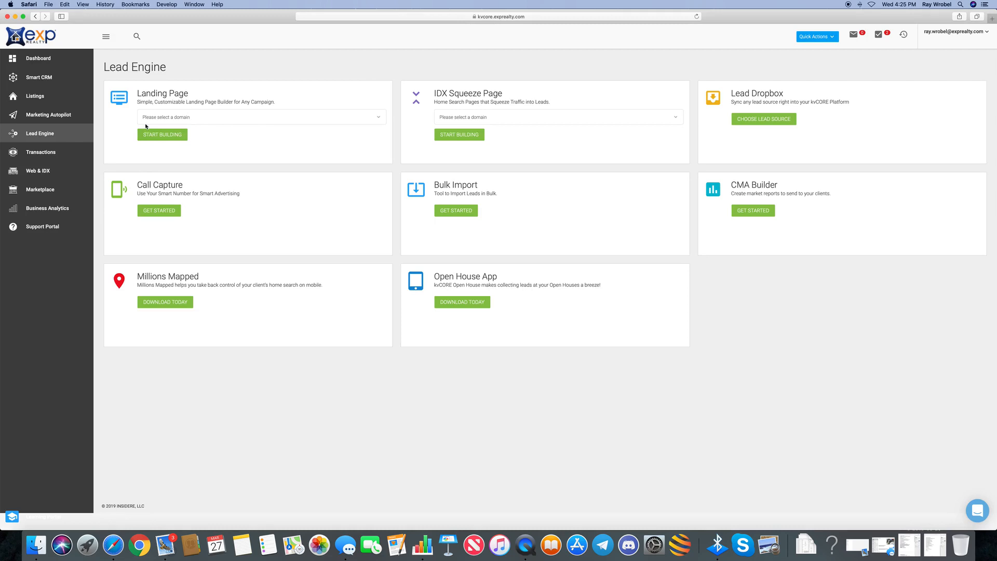
click(381, 117)
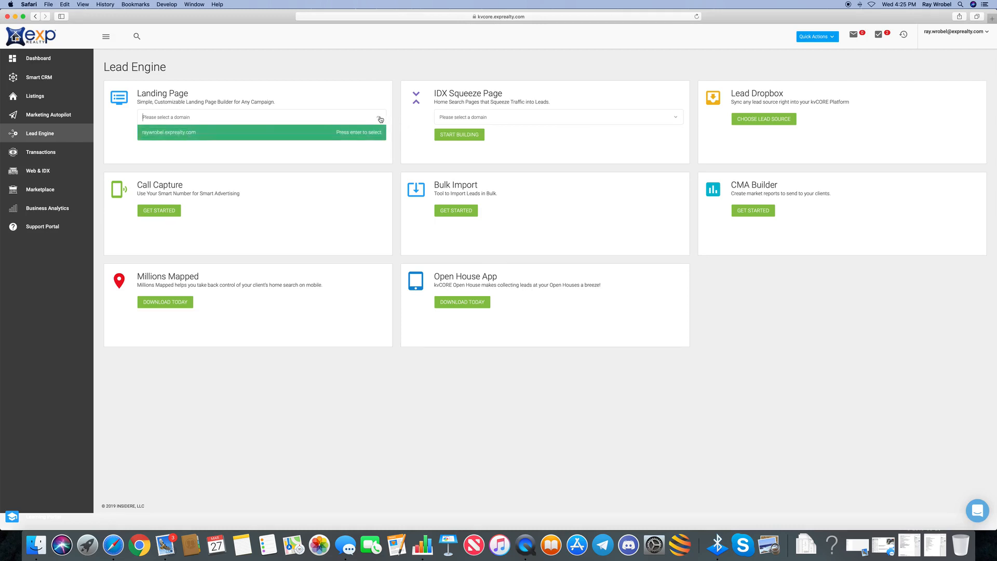
click(173, 134)
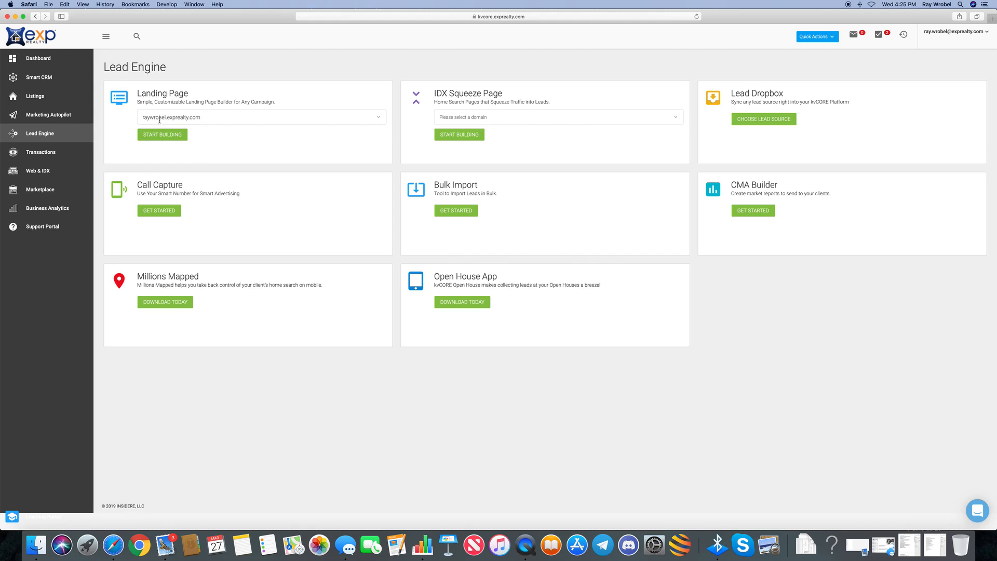
click(158, 135)
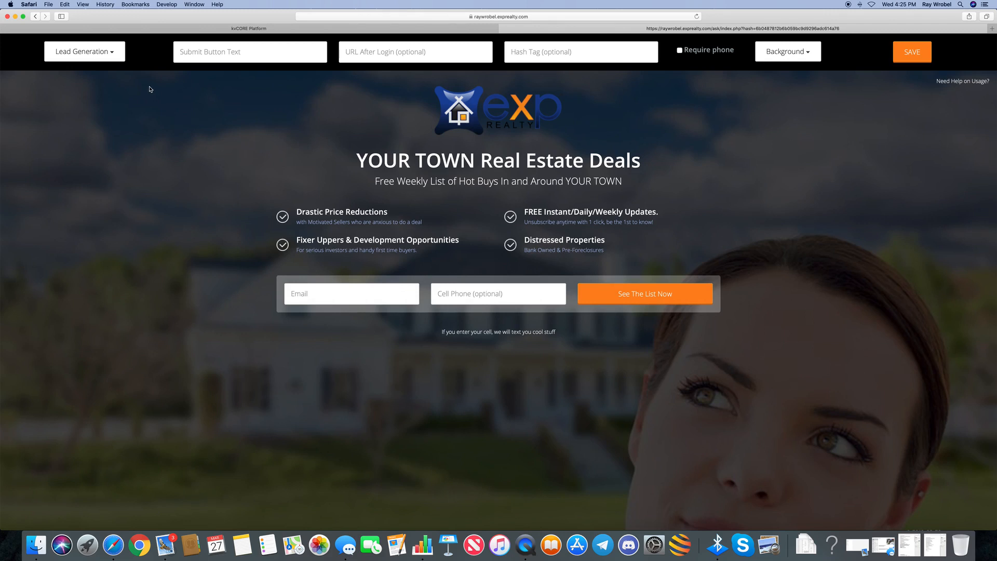
Switch to the Lead Generation template and set the submit button text to 'Get the List Now'
click(112, 54)
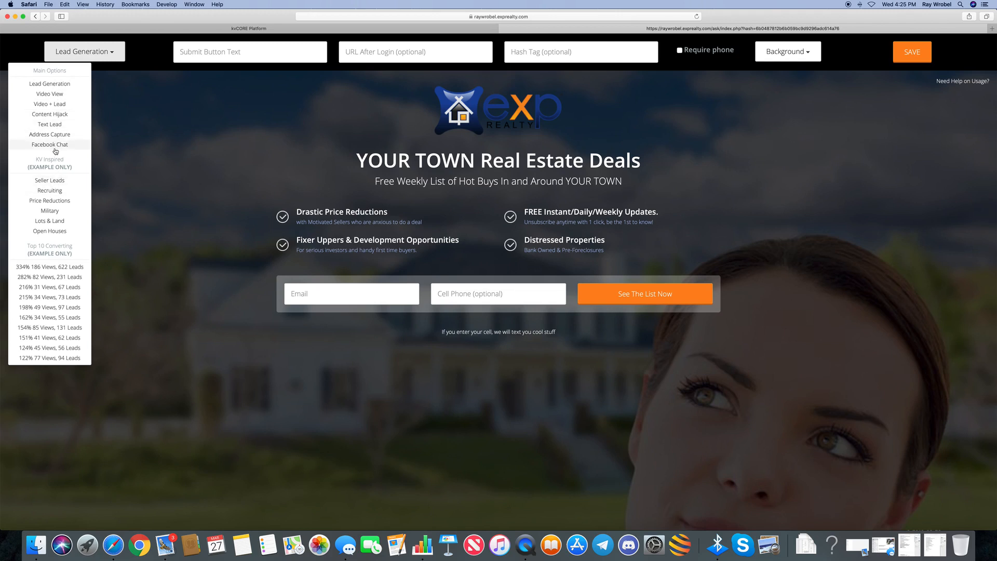
click(61, 84)
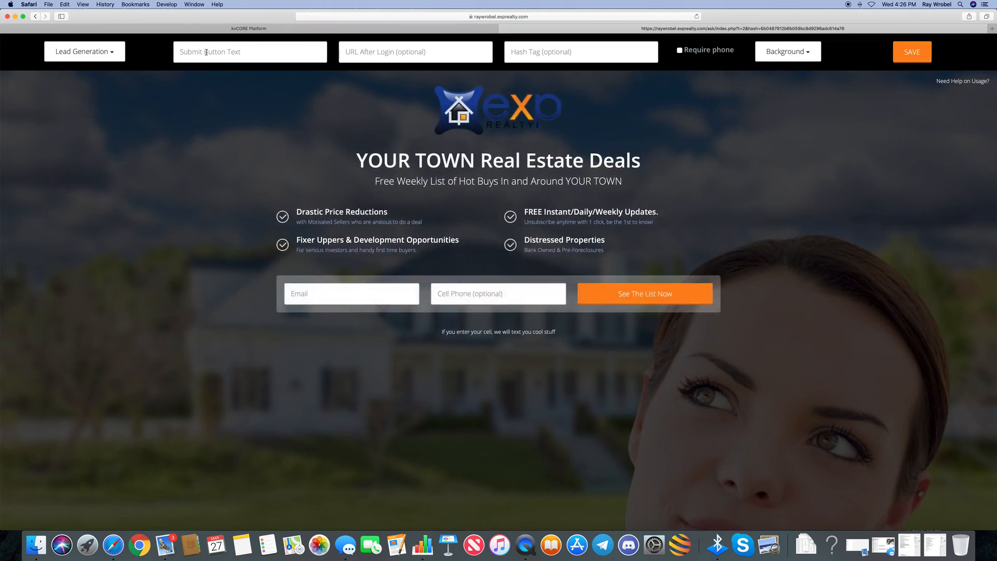
click(198, 51)
text(whatever you type here)
click(490, 259)
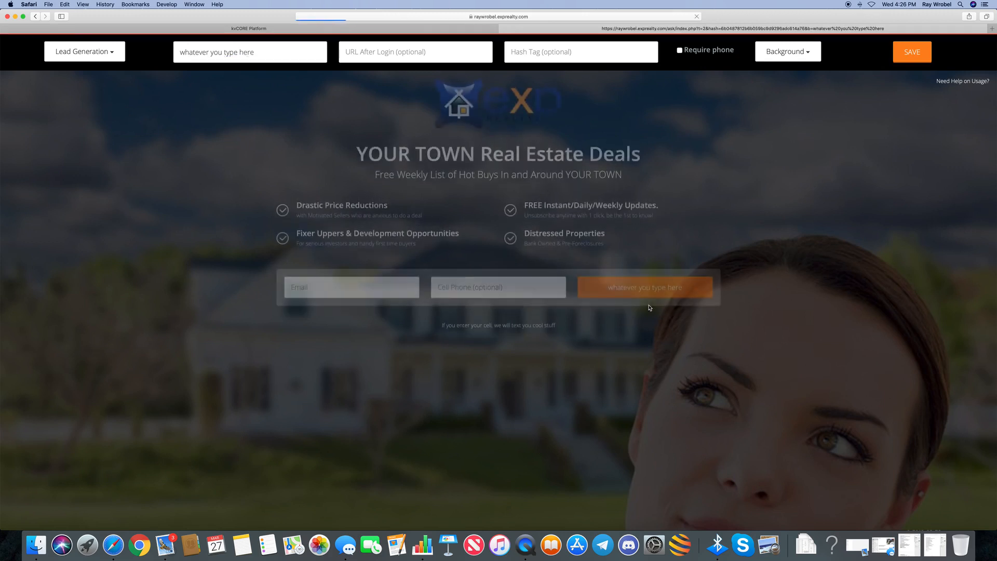
drag(254, 52, 166, 53)
text(Get t)
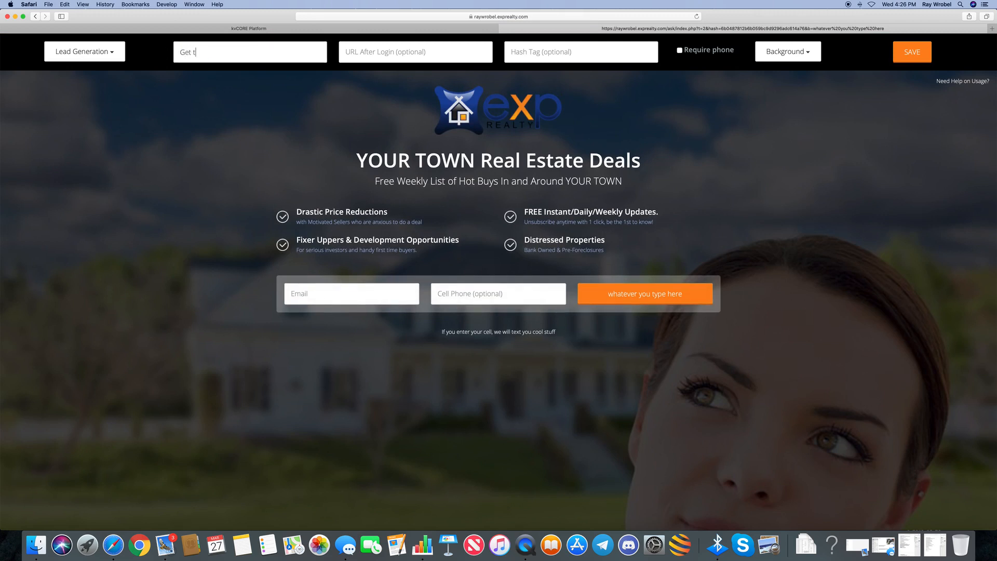
text(he List Now)
click(434, 240)
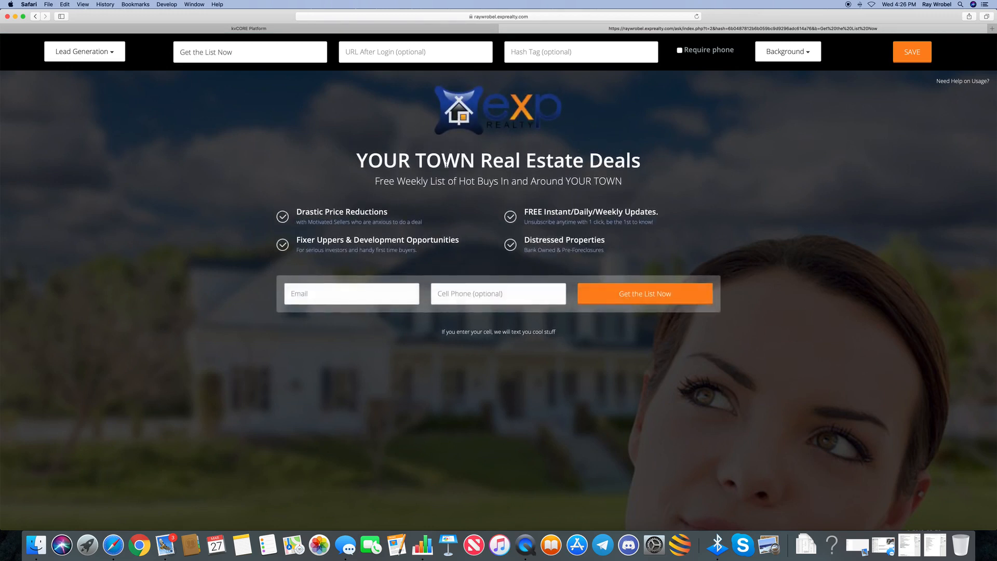
click(368, 53)
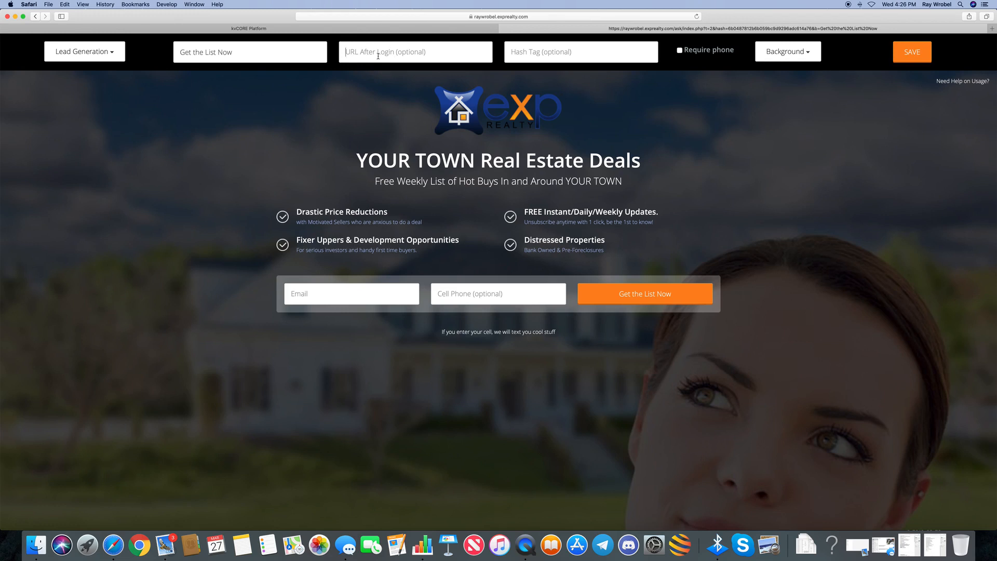
click(383, 29)
click(984, 43)
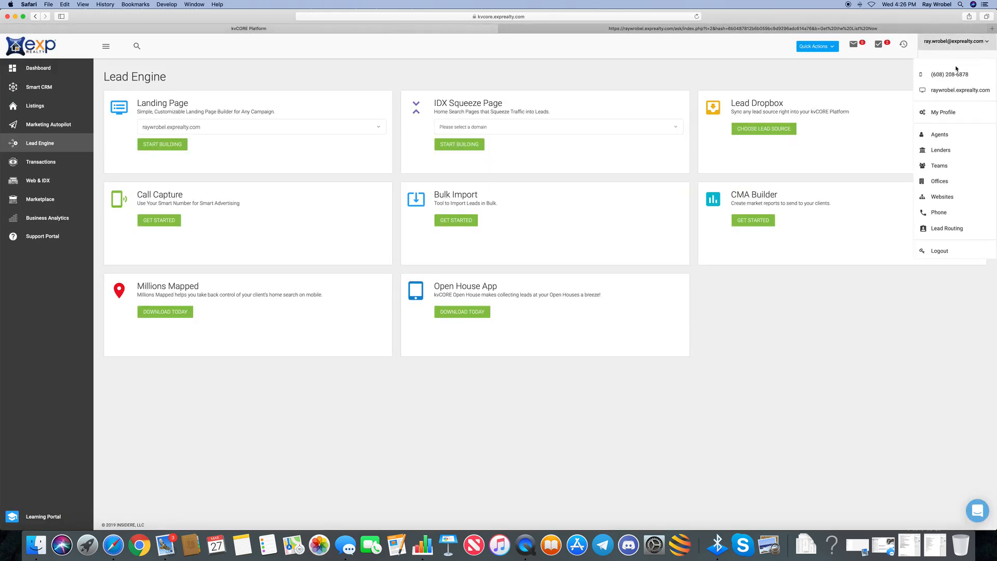
click(947, 92)
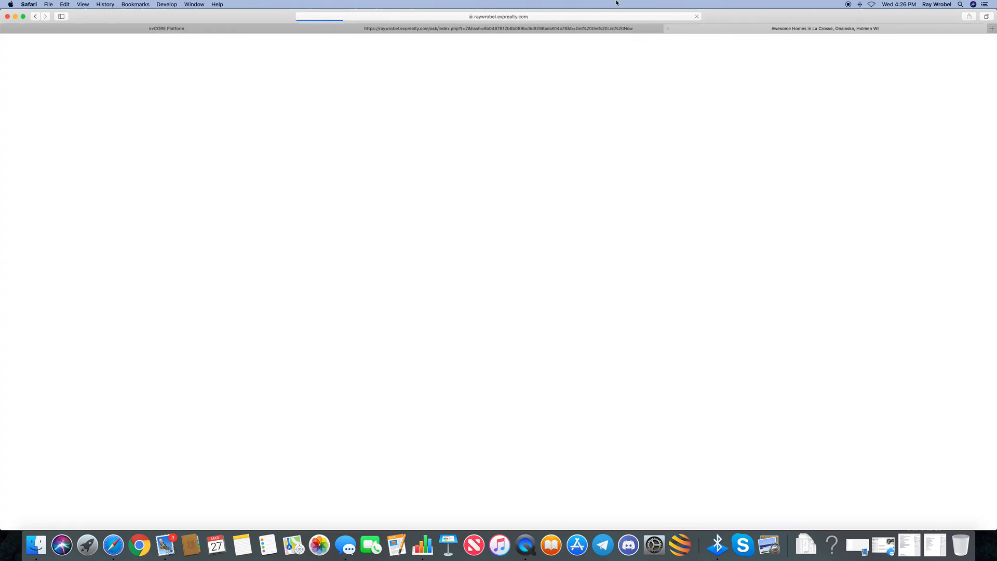
click(545, 16)
key(super+c)
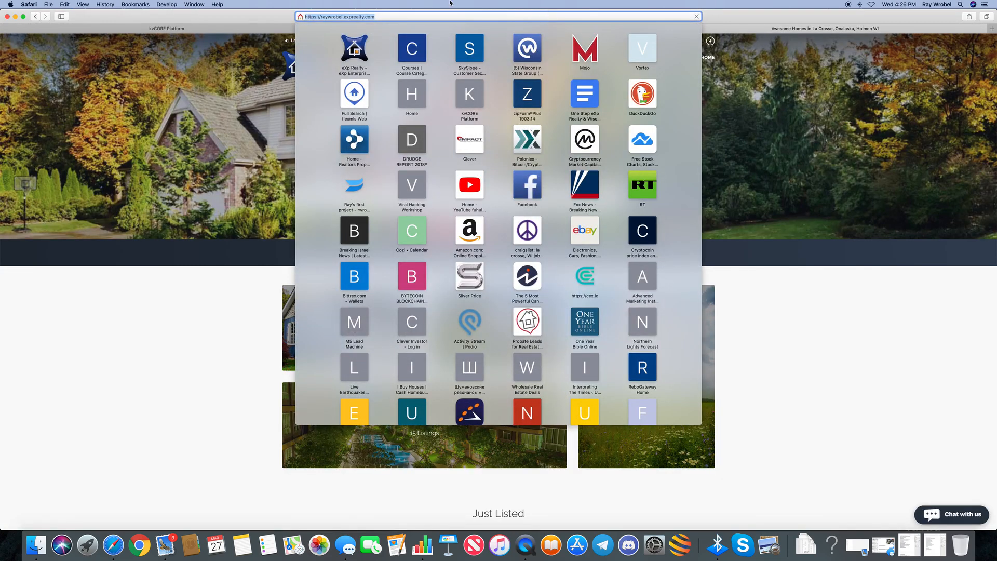
click(230, 29)
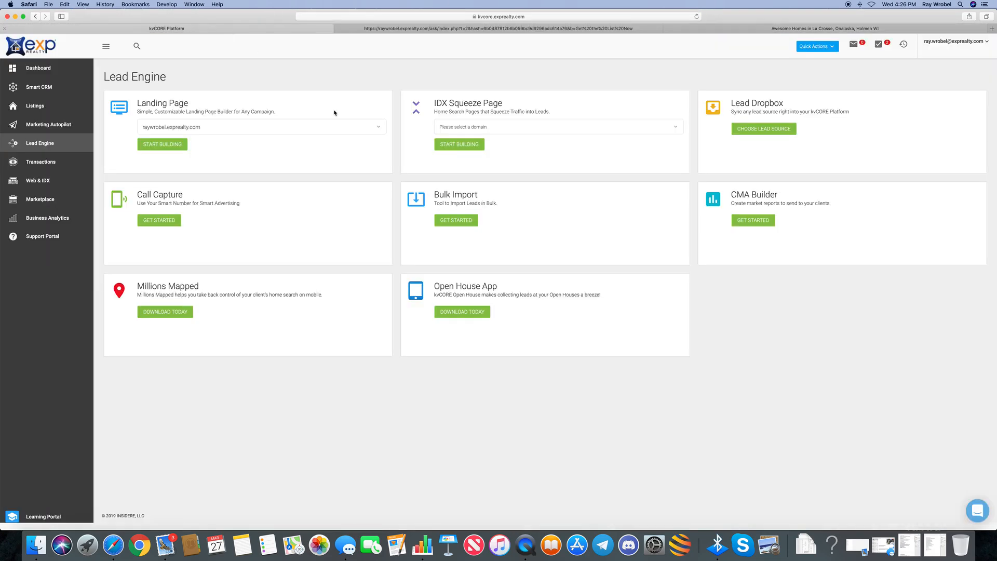
click(382, 30)
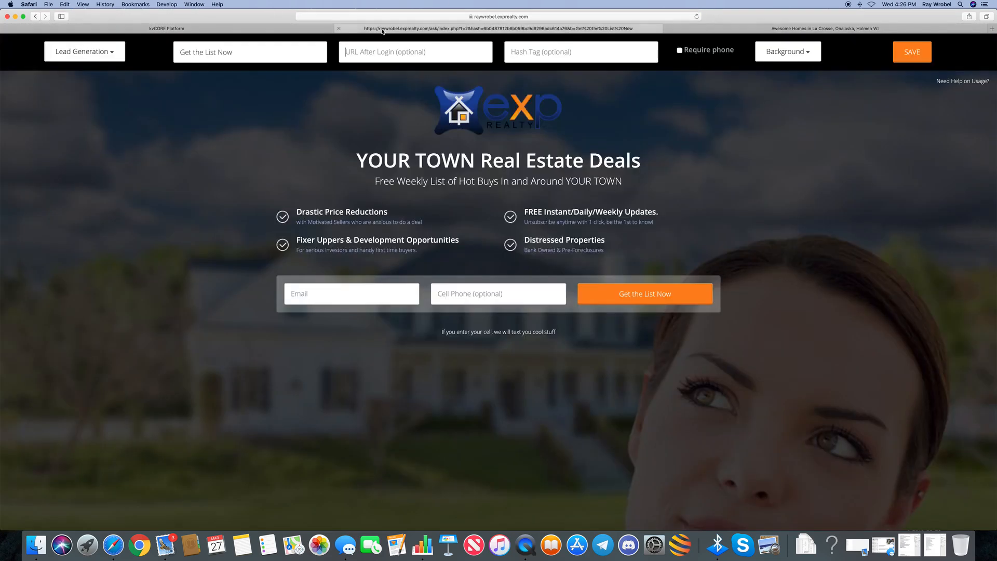
click(351, 51)
key(super+v)
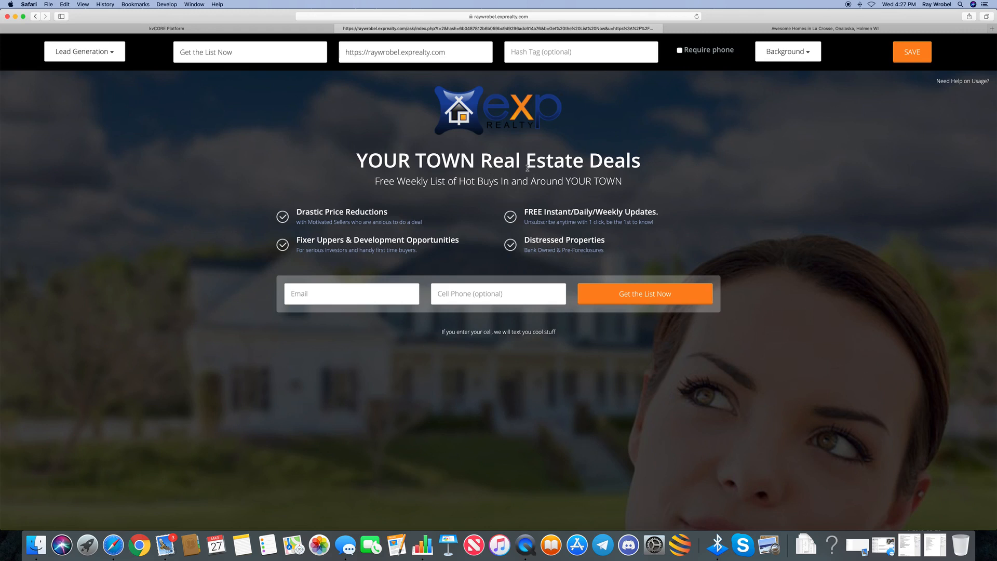
click(525, 51)
click(474, 159)
Replace YOUR TOWN with 'Stoddard, WI' in the headline, undoing an accidental subtitle deletion
drag(474, 158, 362, 160)
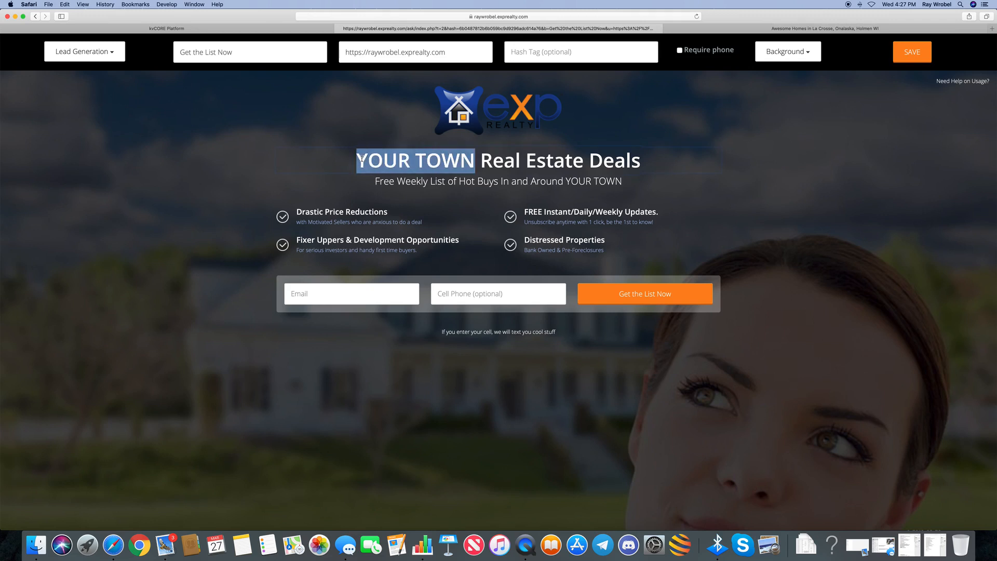
text(Stoddard W)
key(BackSpace)
key(BackSpace)
text(, WI)
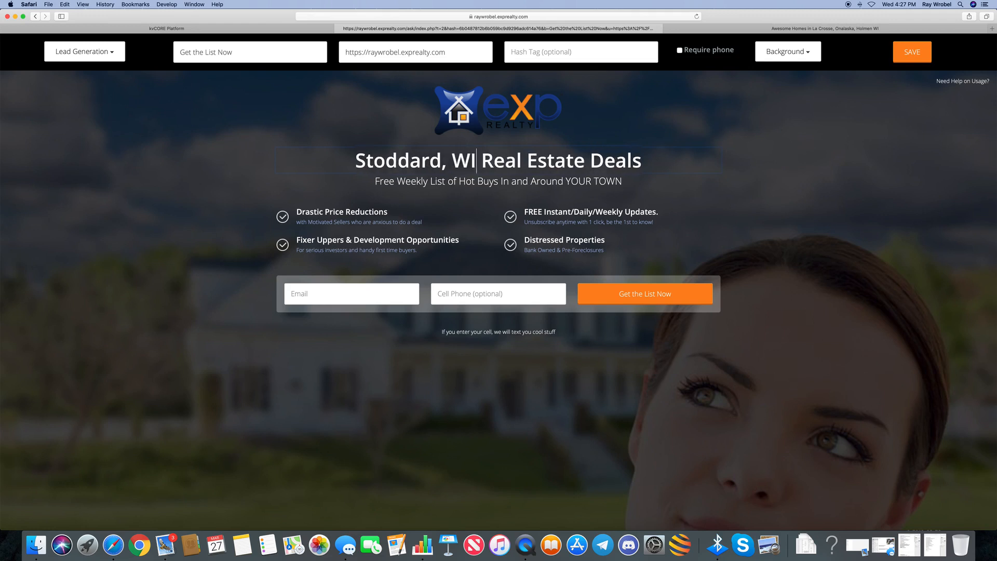
click(439, 181)
key(super+a)
key(BackSpace)
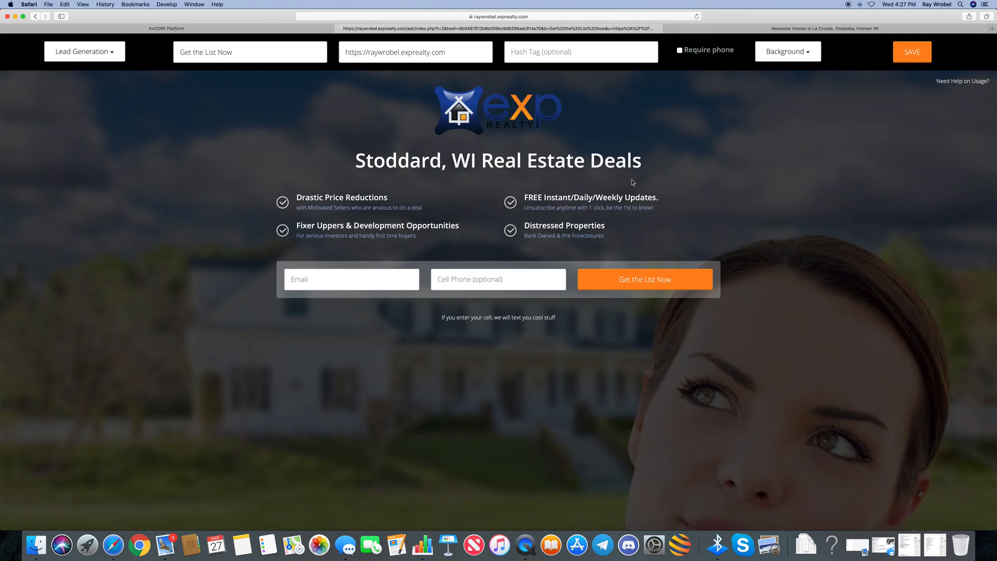
key(super+z)
key(super+z)
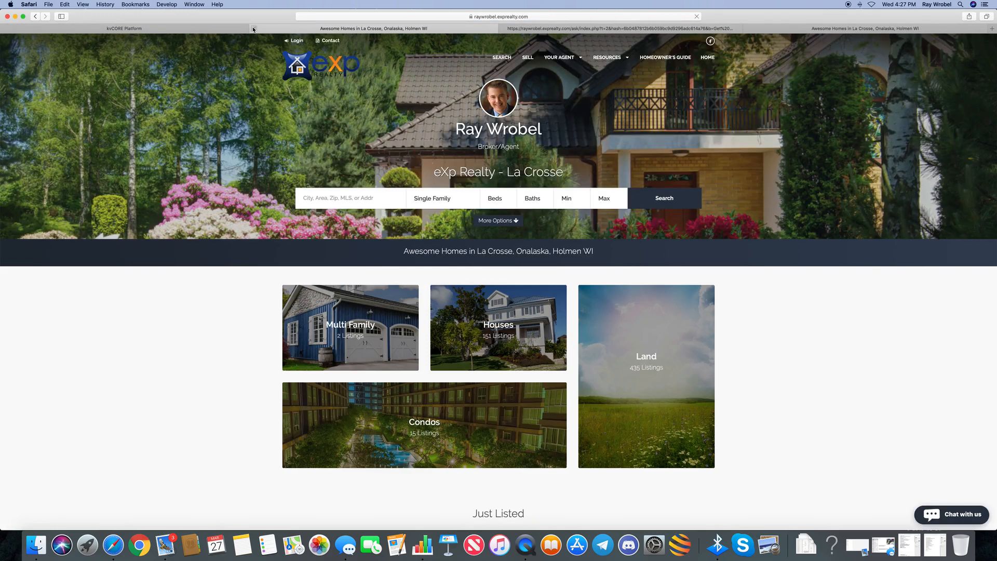
click(540, 29)
drag(480, 158, 353, 159)
text(Stodd)
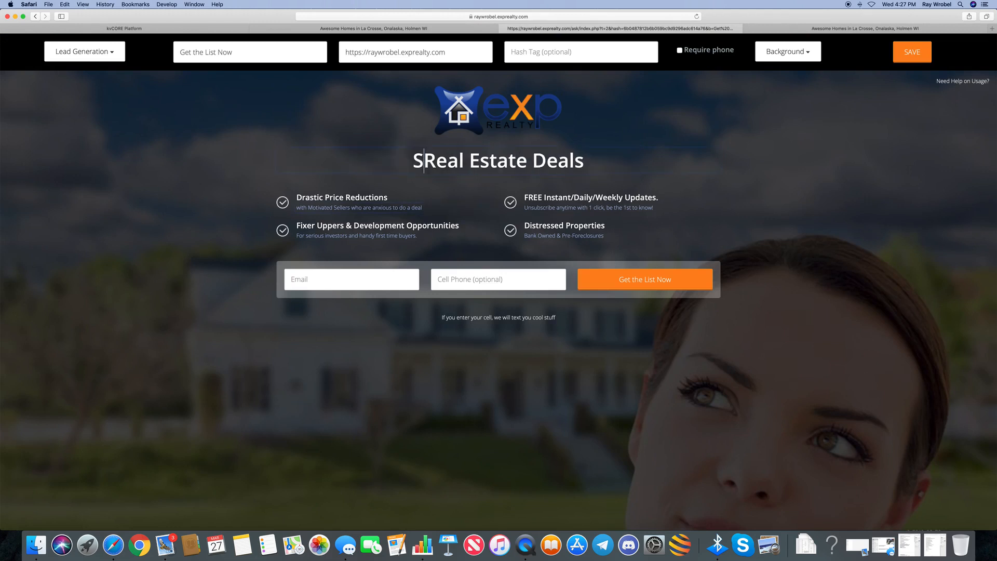
text(ard, WI)
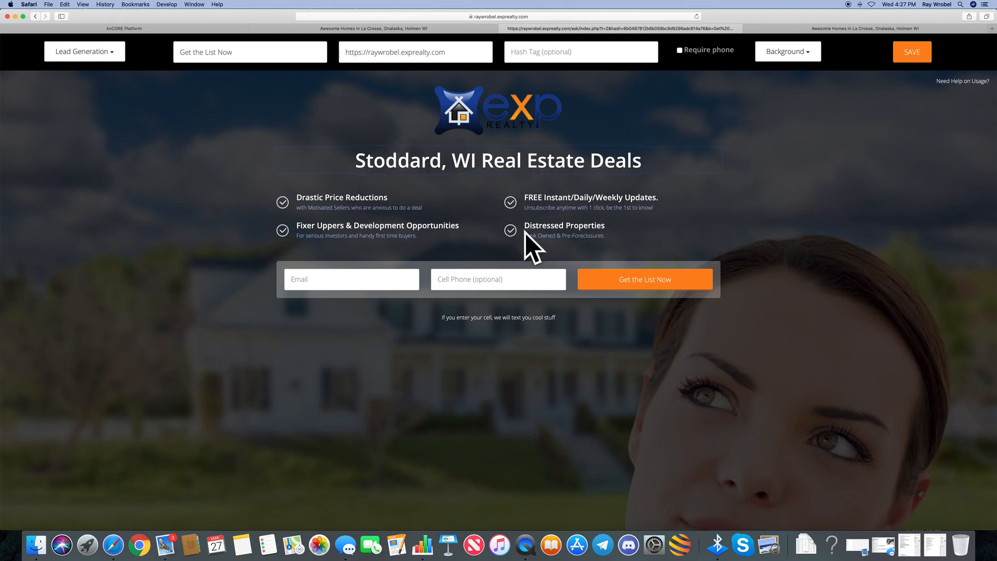
click(519, 52)
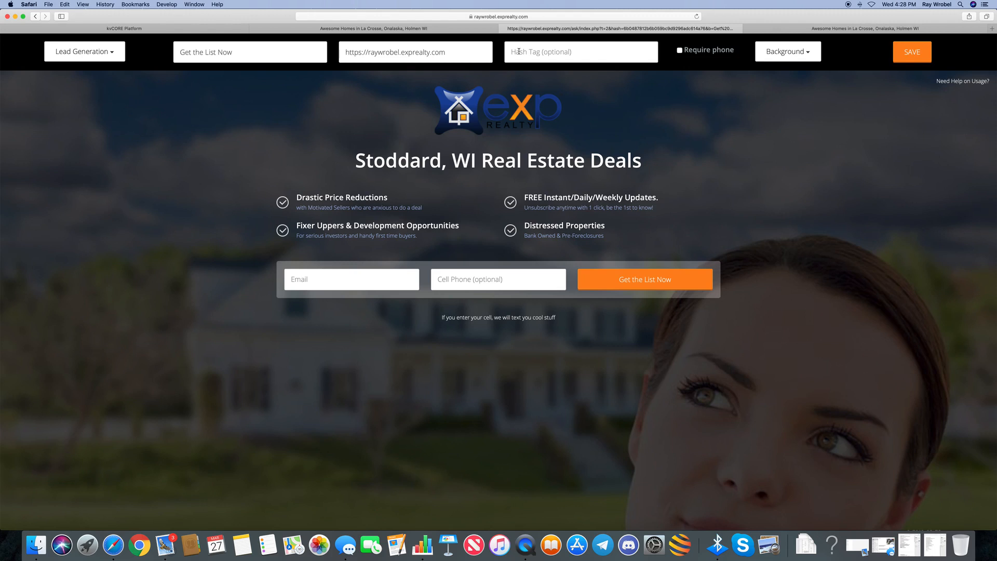
Enter the hash tag Stoddardbuyerlist and make the phone number required
text(Stoddardbuyerlist)
key(Return)
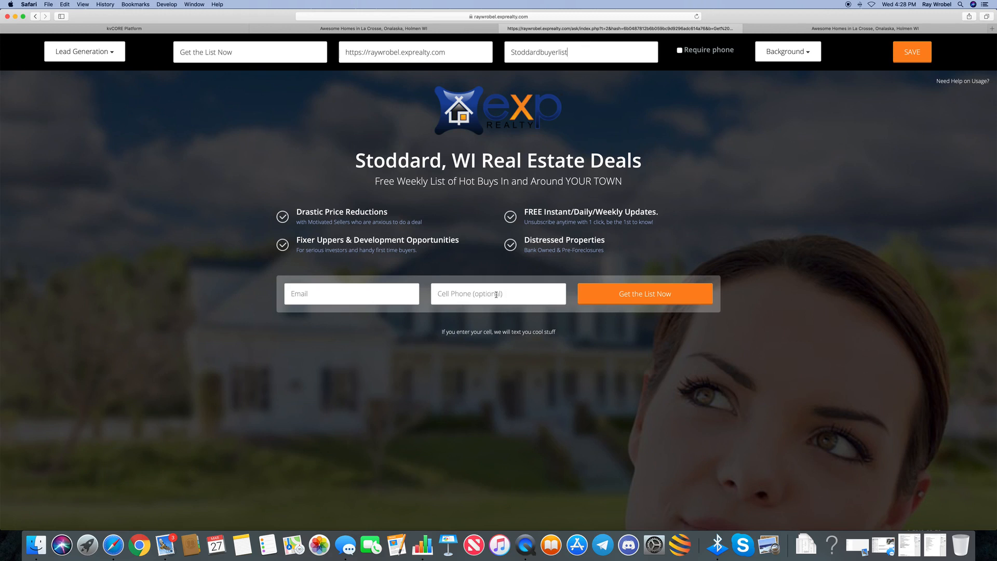
click(679, 50)
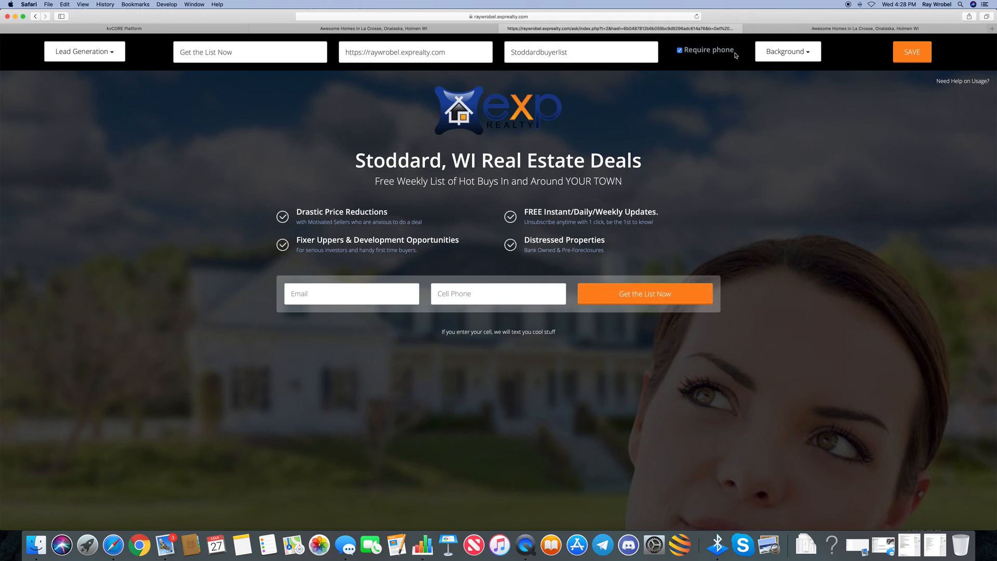
Change the landing page background to the Kitchen image
click(808, 53)
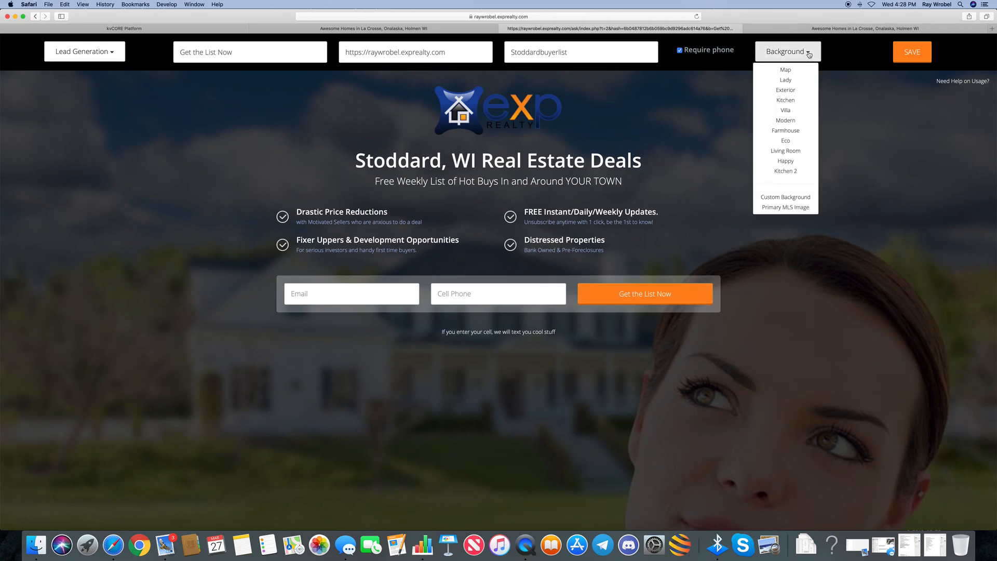
click(783, 101)
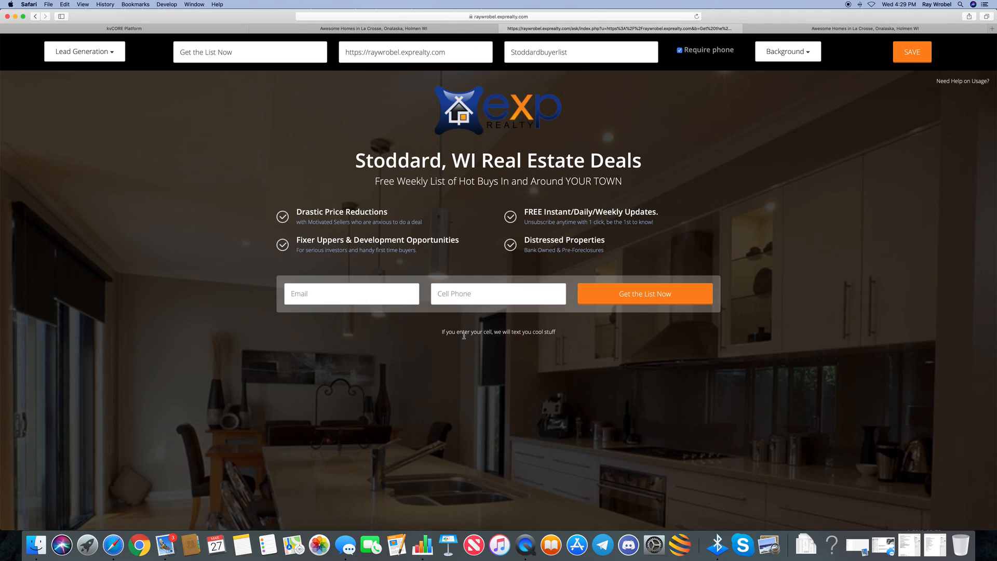
Save and publish the Stoddard page, confirm the warning, and select its live URL
click(908, 52)
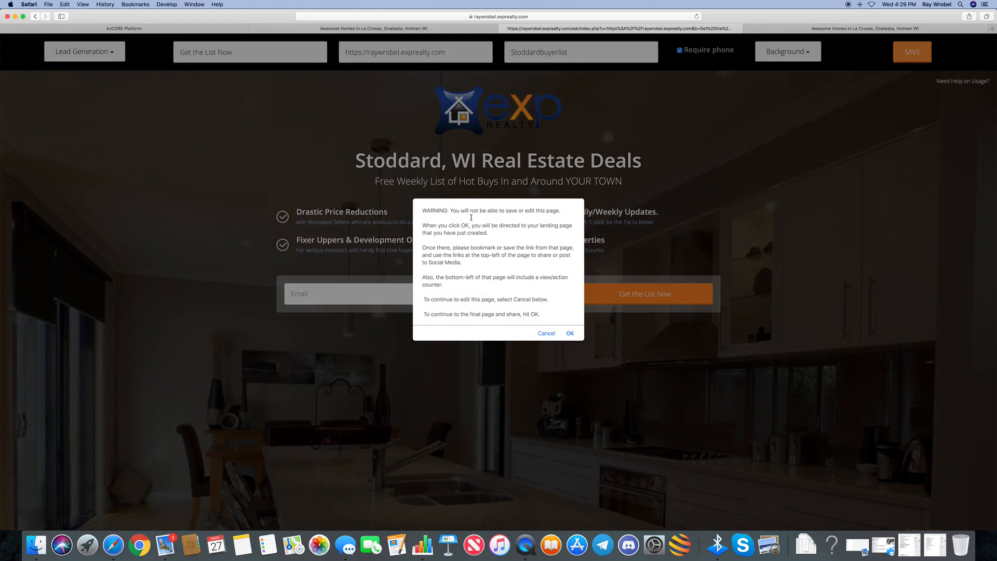
click(570, 333)
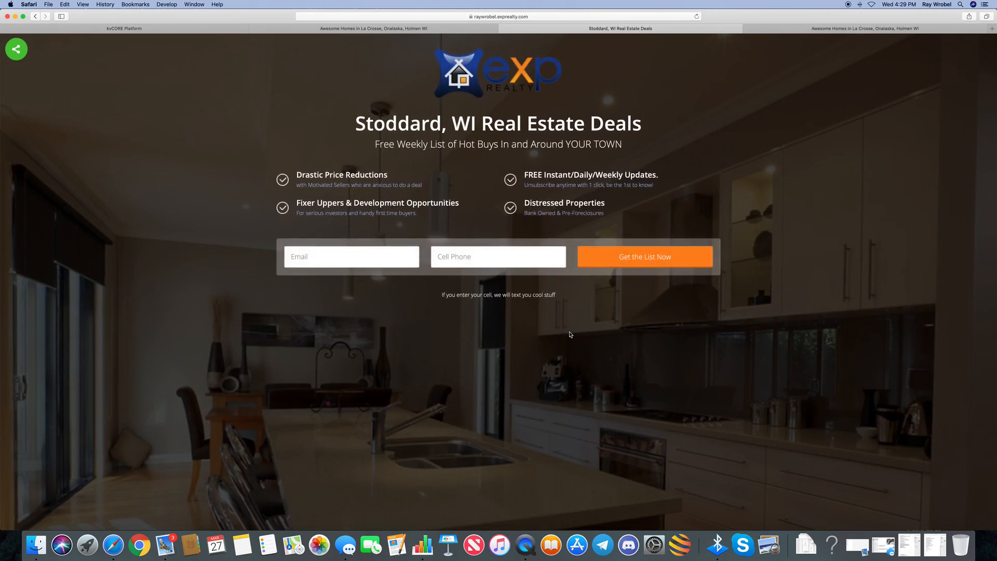
click(17, 49)
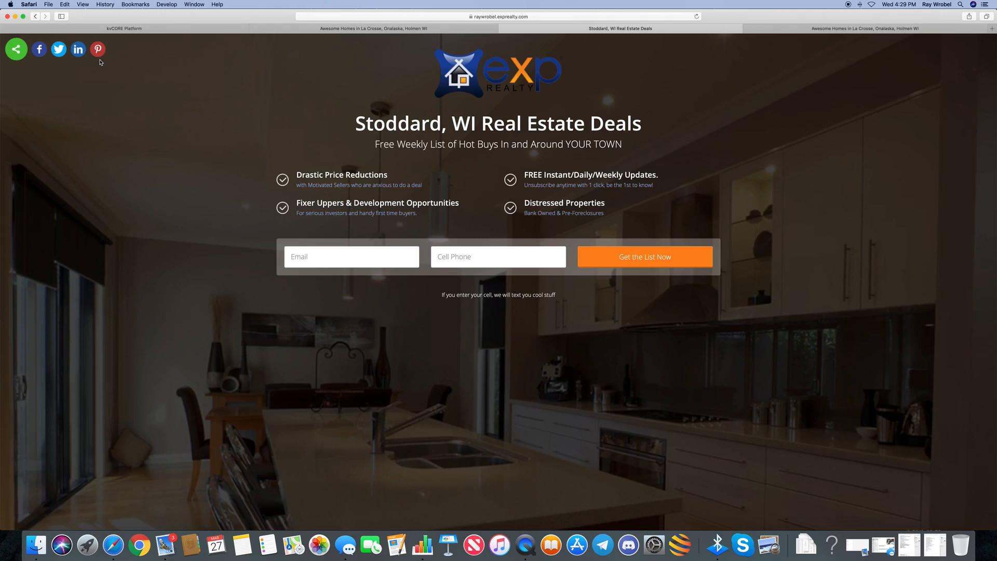
click(534, 16)
key(cmd+c)
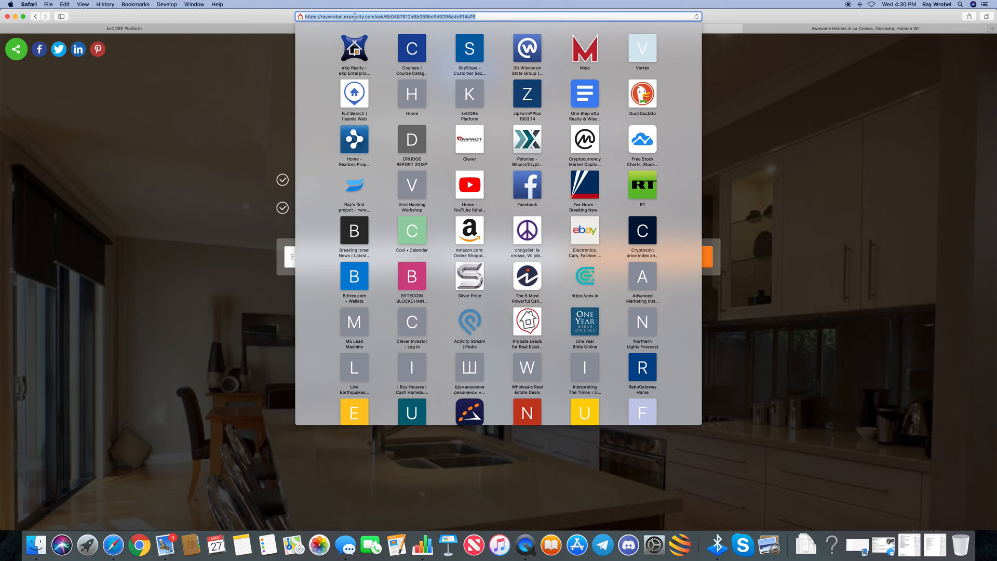
Paste the new Stoddard landing page URL into cell A20 of the Squeeze Links sheet
click(423, 546)
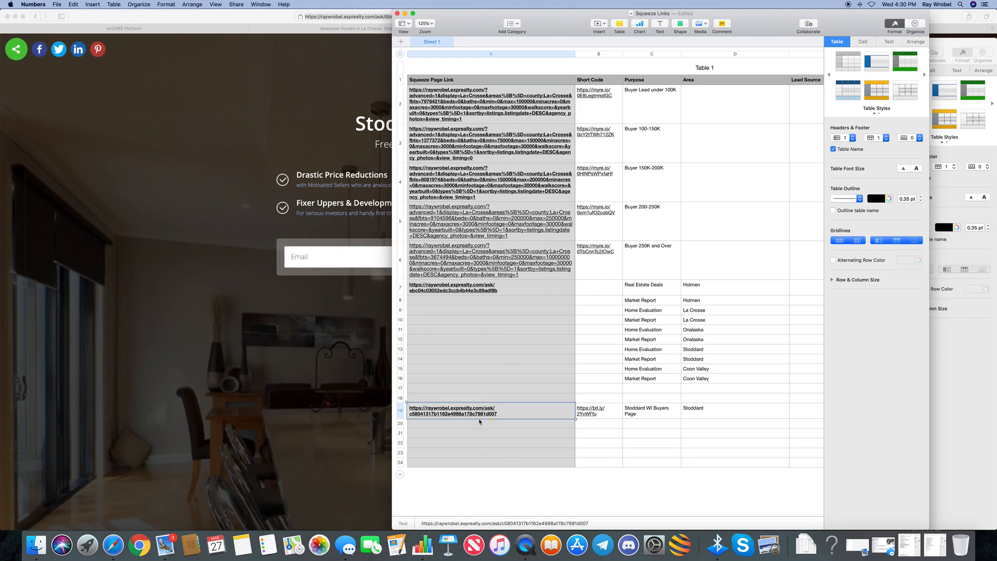
click(444, 425)
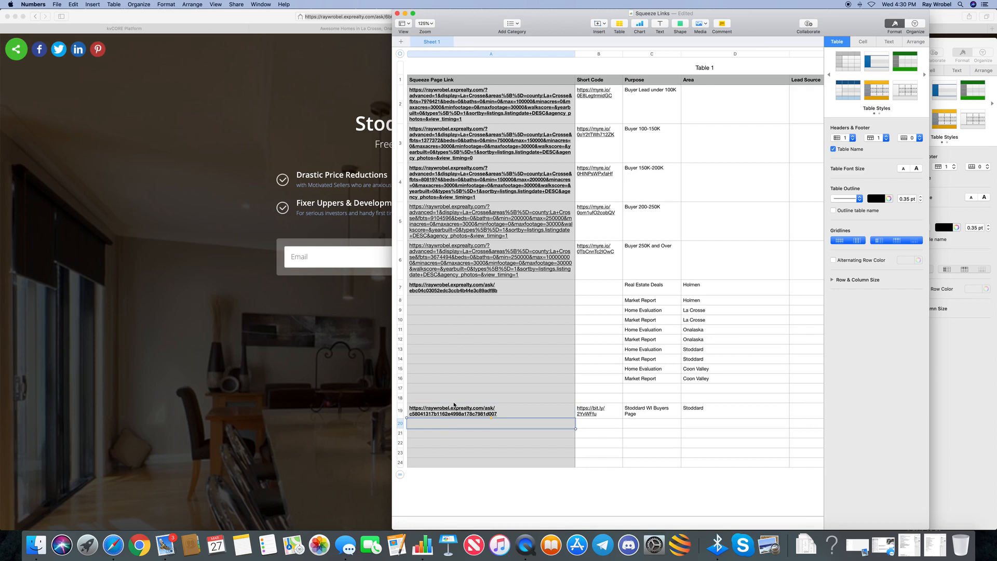
key(cmd+v)
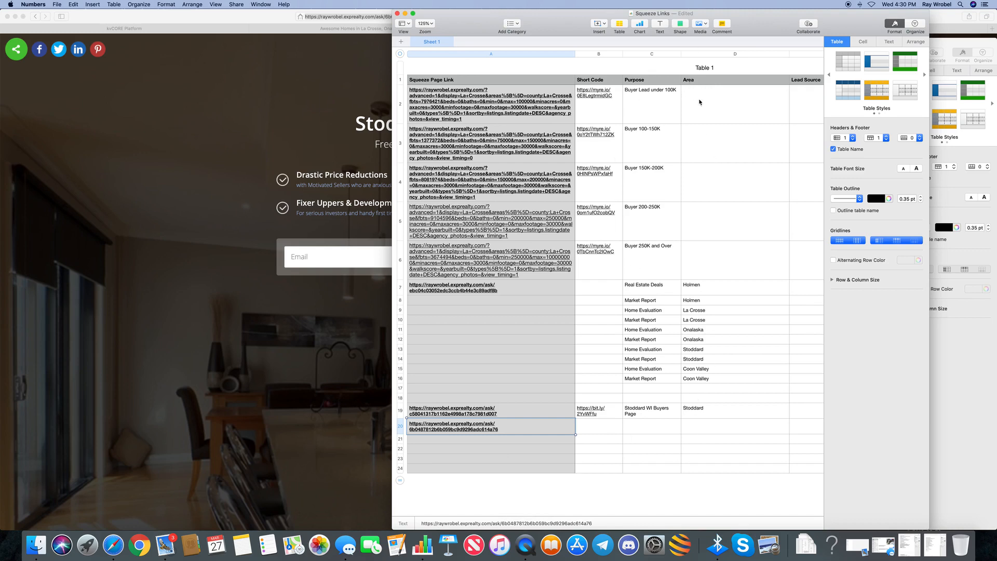
scroll(603, 384, down, 1)
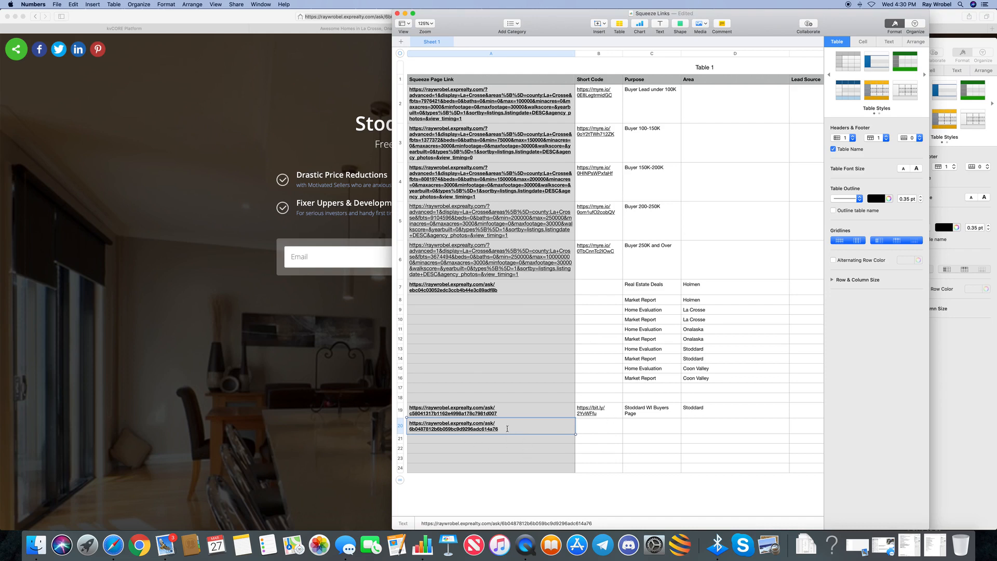
drag(505, 430, 405, 429)
key(super+c)
click(327, 131)
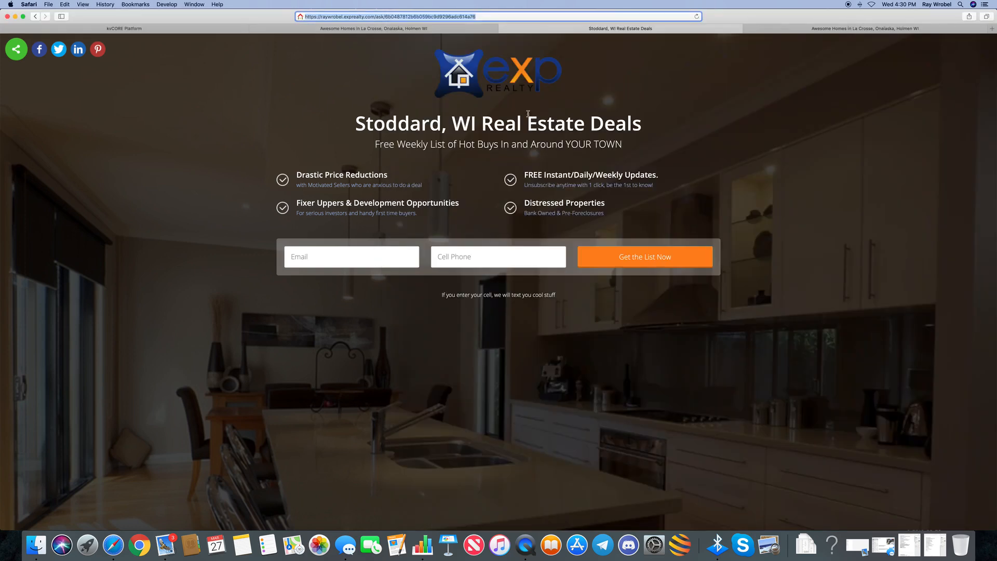
Search the web for 'url short code' and open the Bitly result
click(787, 30)
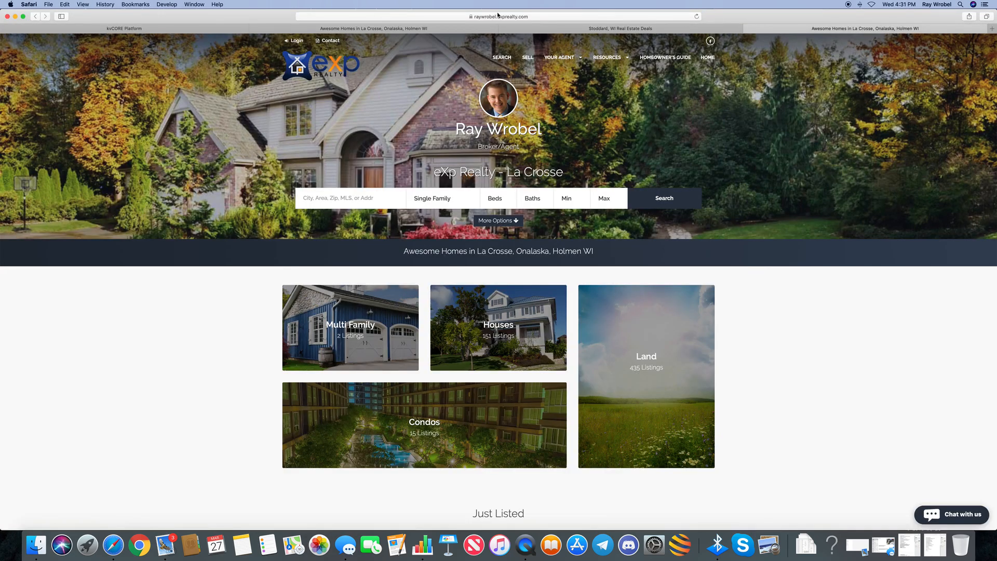
click(536, 17)
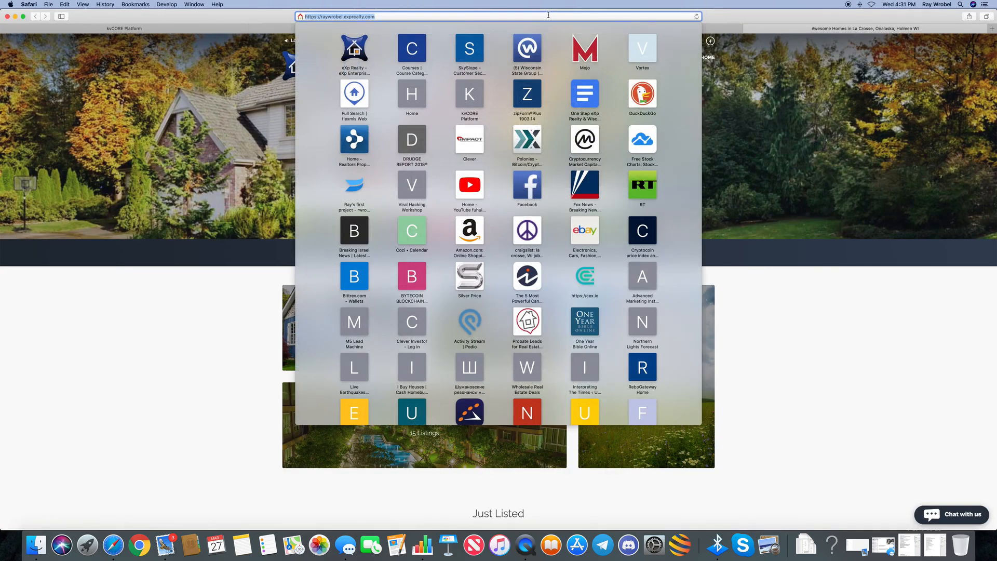
text(url shor)
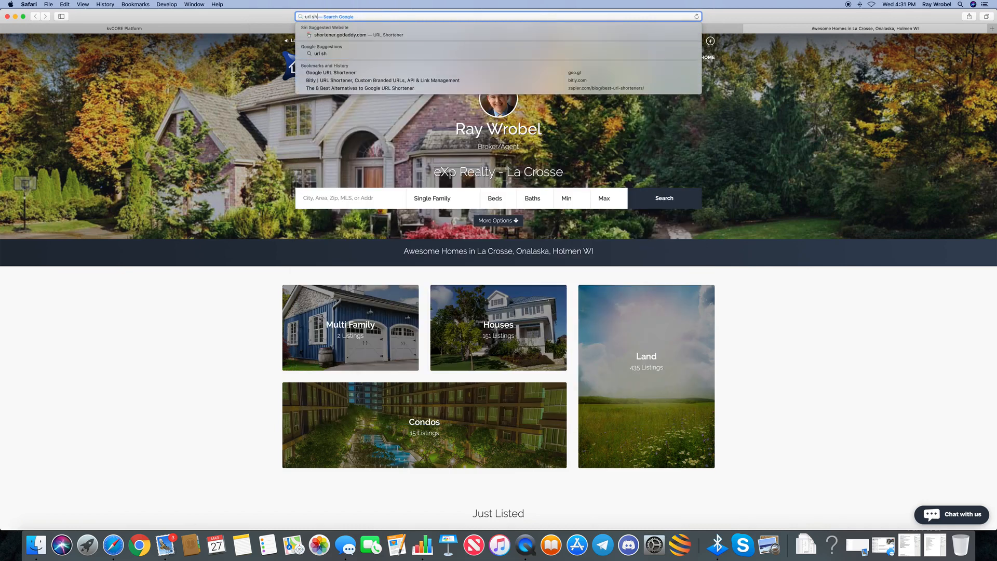
text(t code)
key(Return)
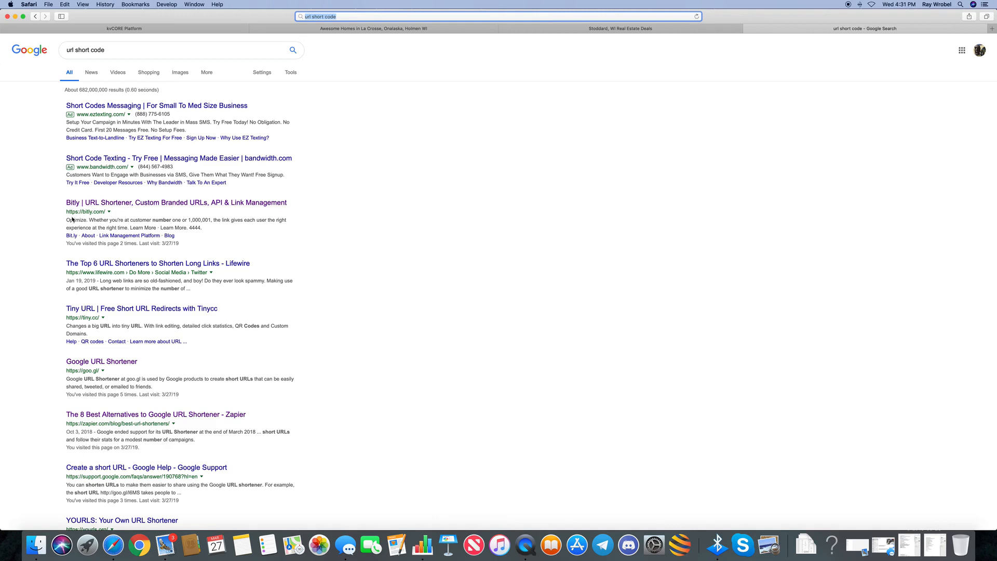
click(83, 204)
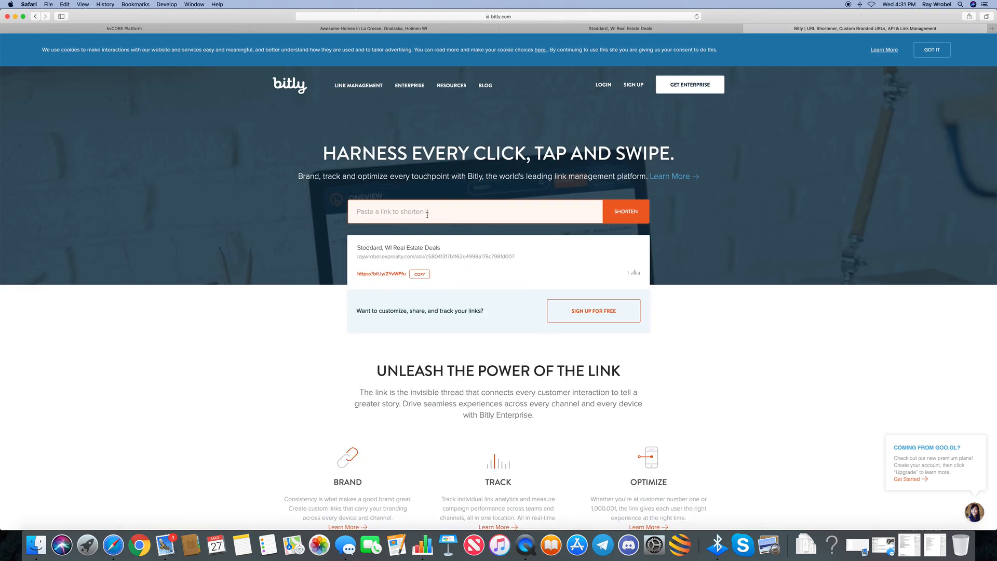
key(super+v)
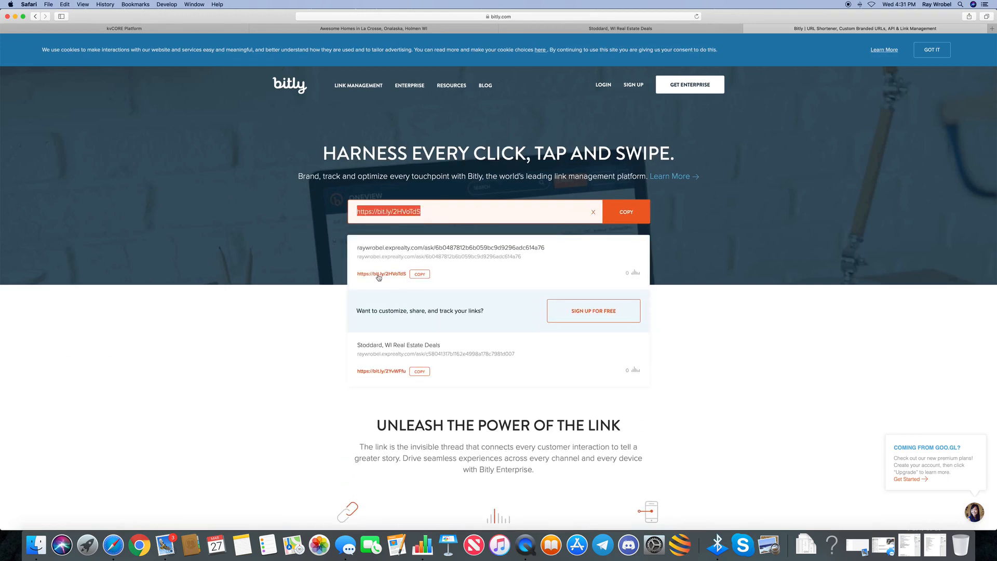
click(419, 275)
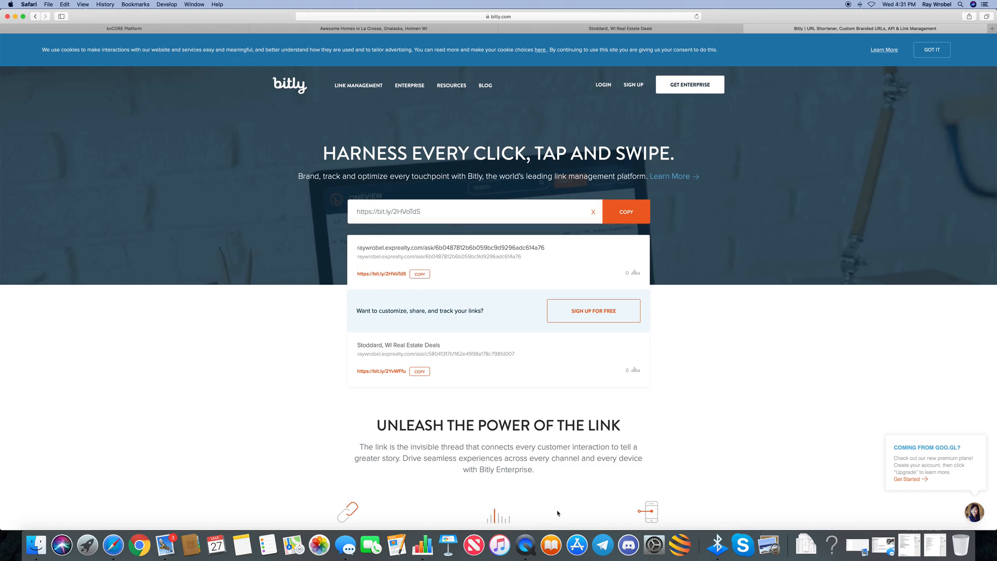
click(424, 547)
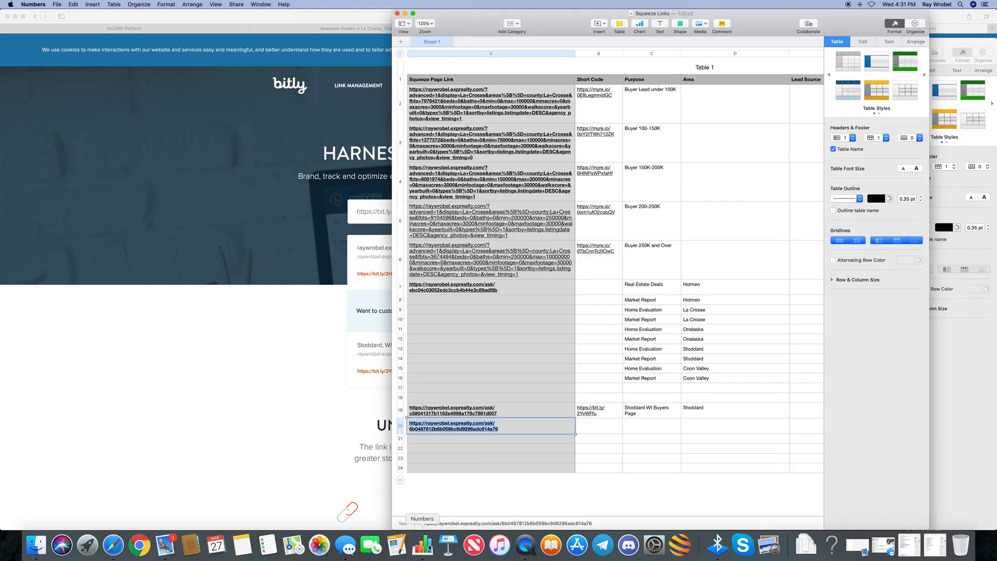
click(588, 427)
key(super+v)
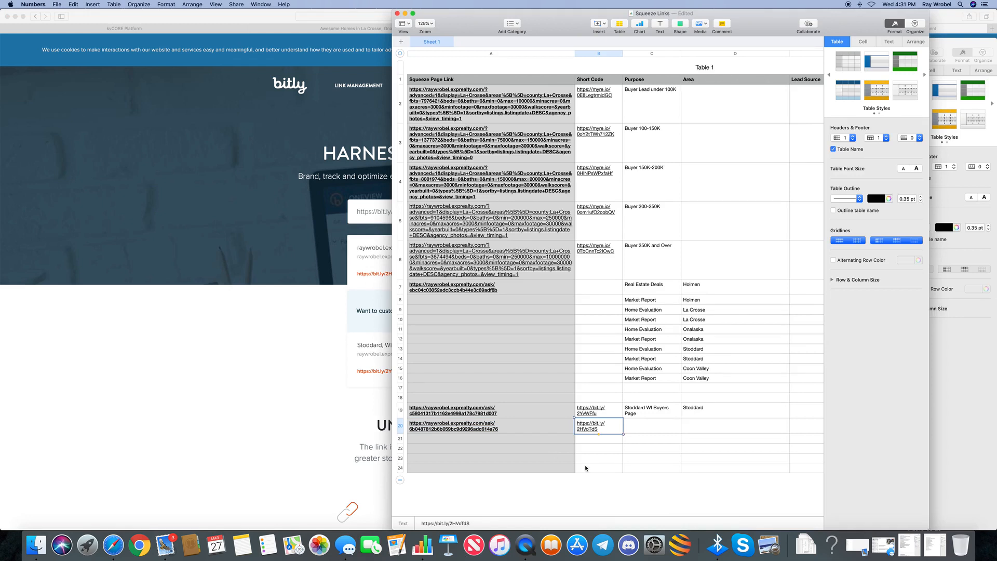
click(593, 427)
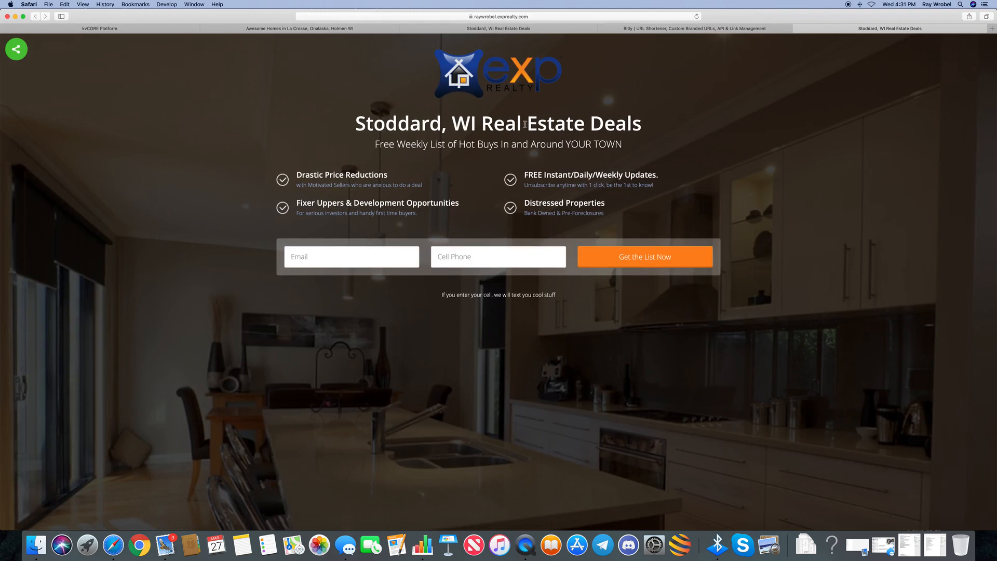
Enter a test email address and cell phone number on the Stoddard form and submit
click(14, 51)
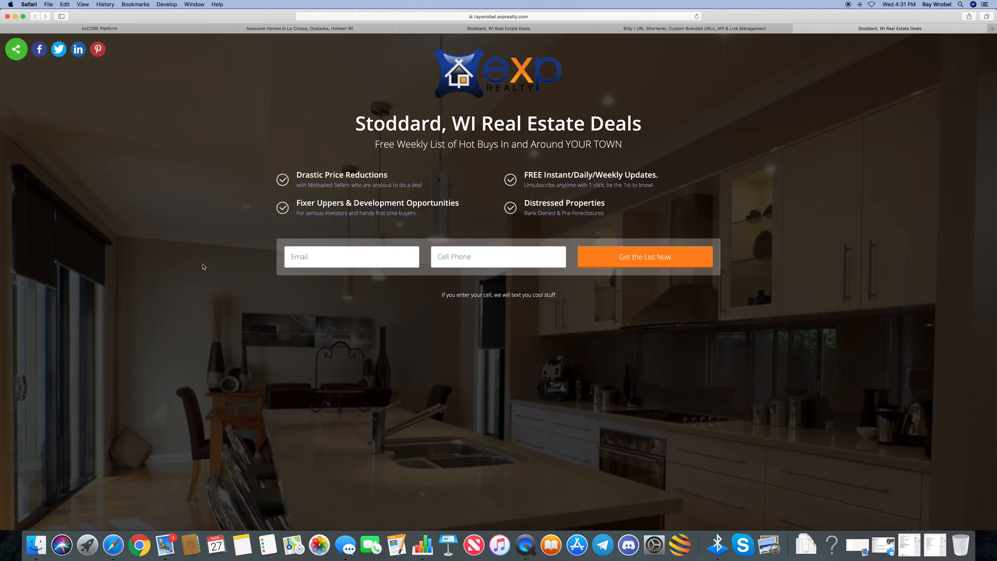
click(323, 258)
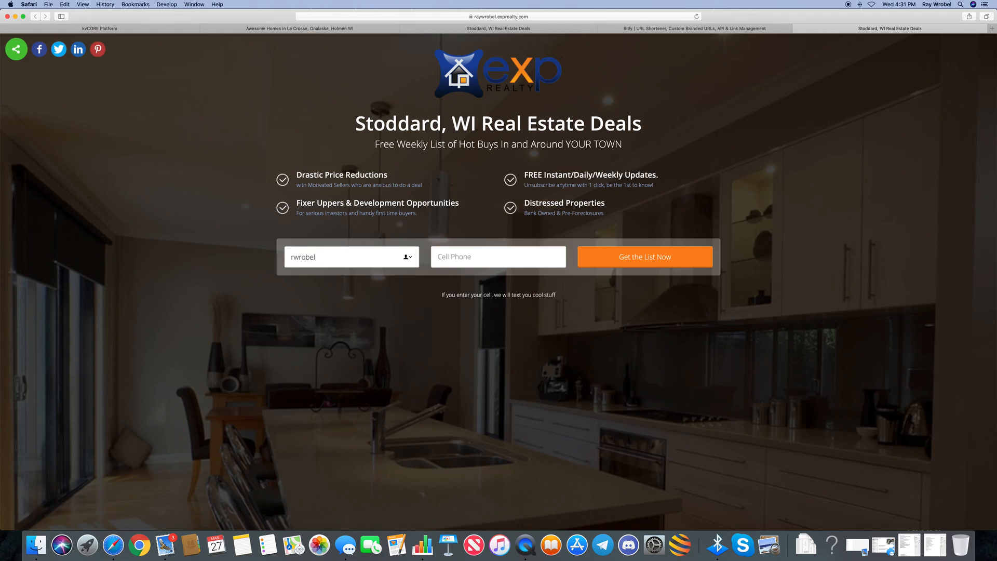
click(453, 261)
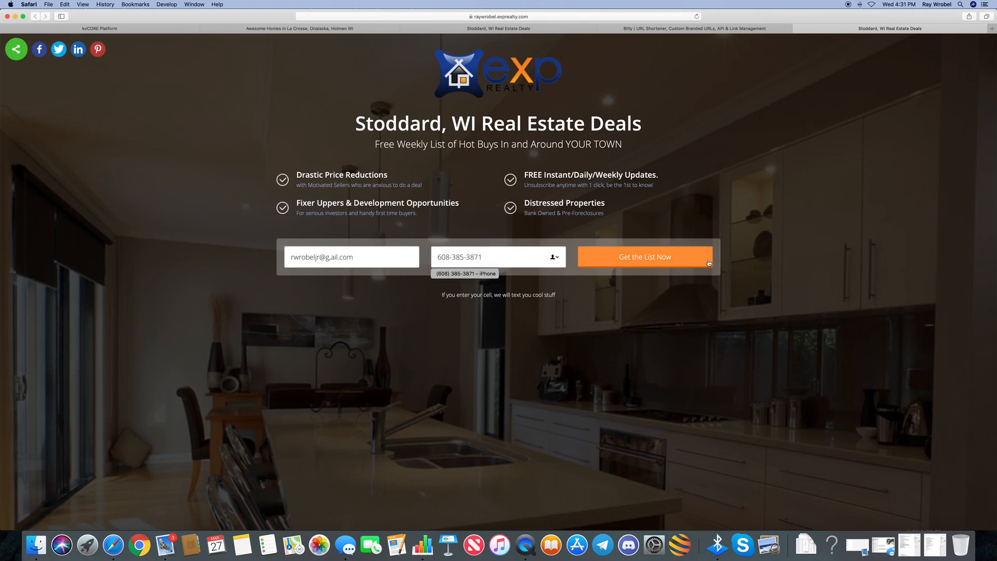
click(648, 258)
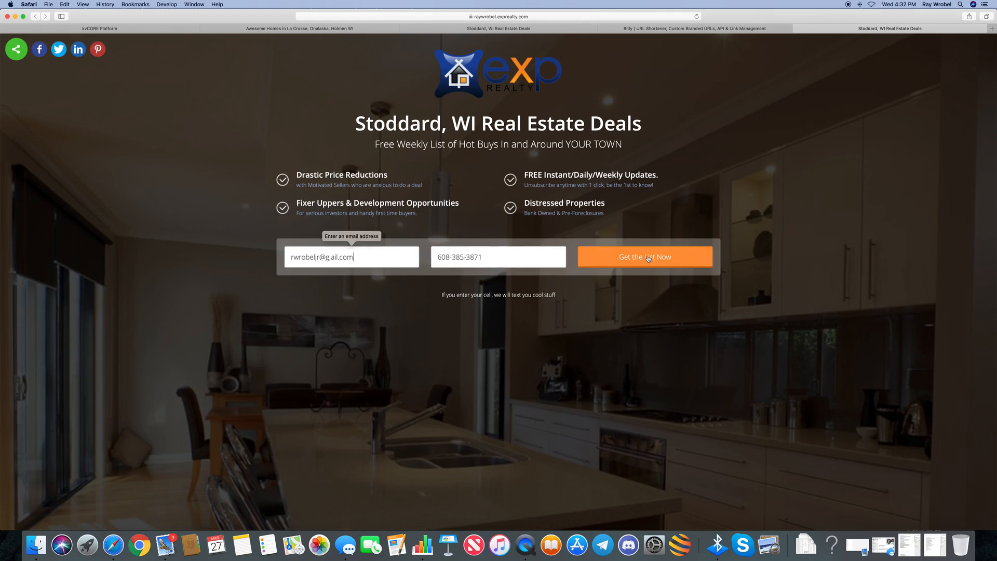
Correct the email typo, replacing the stray comma with 'm', and resubmit the sign-up
click(331, 258)
key(BackSpace)
text(m)
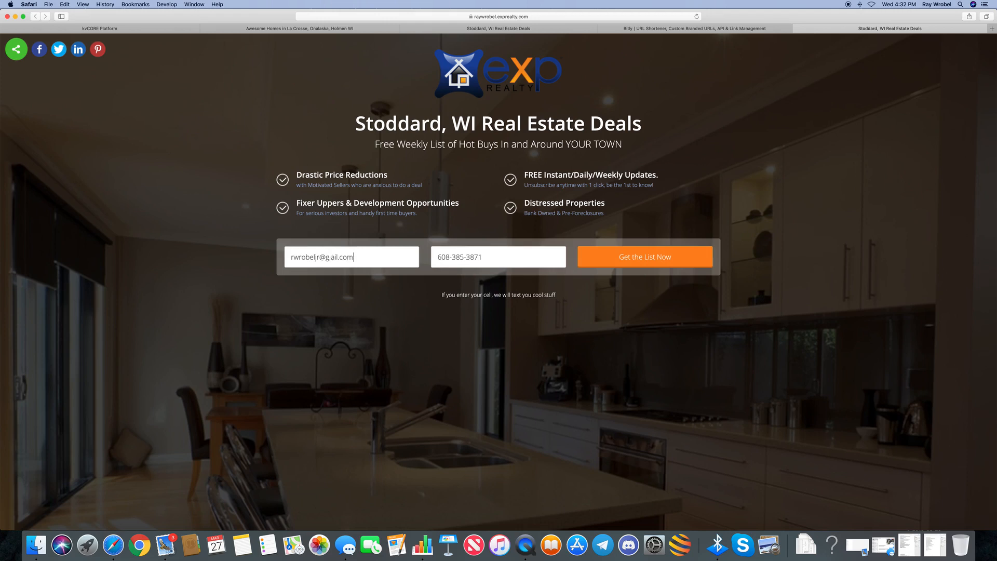
click(332, 258)
key(BackSpace)
text(m)
click(626, 258)
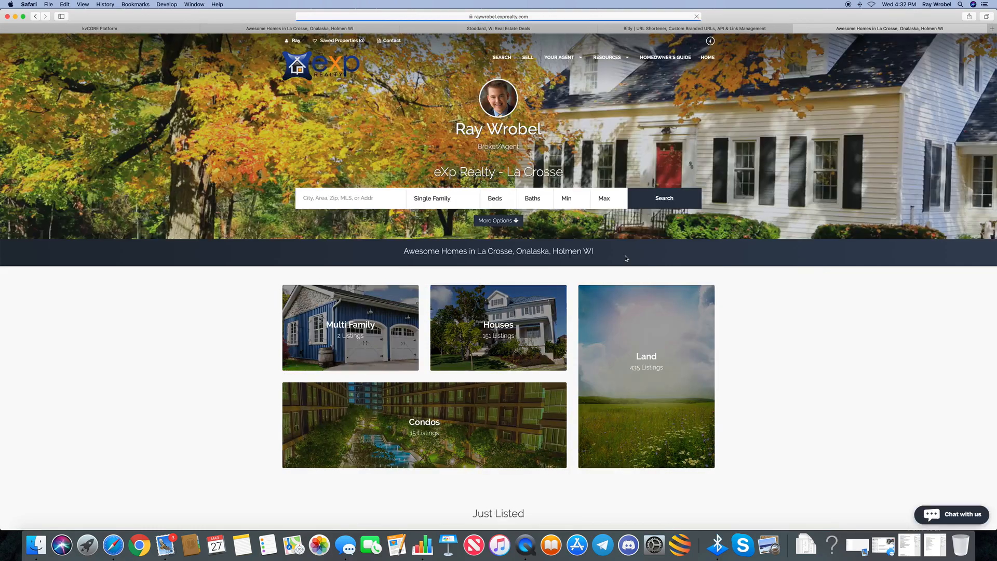
Close the extra Awesome Homes, Stoddard landing page and Bitly tabs, returning to kvCORE Lead Engine
click(798, 28)
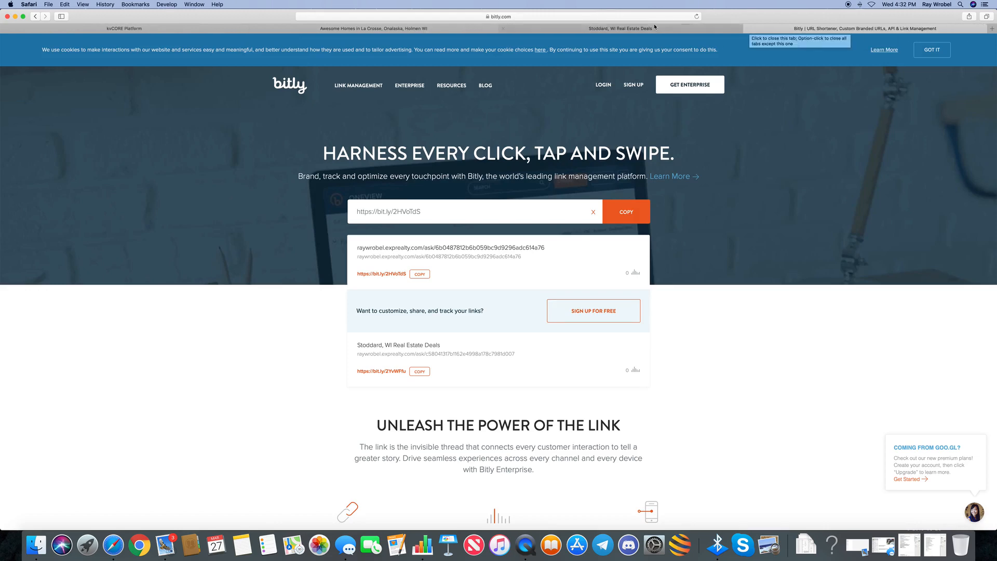
click(201, 30)
click(442, 31)
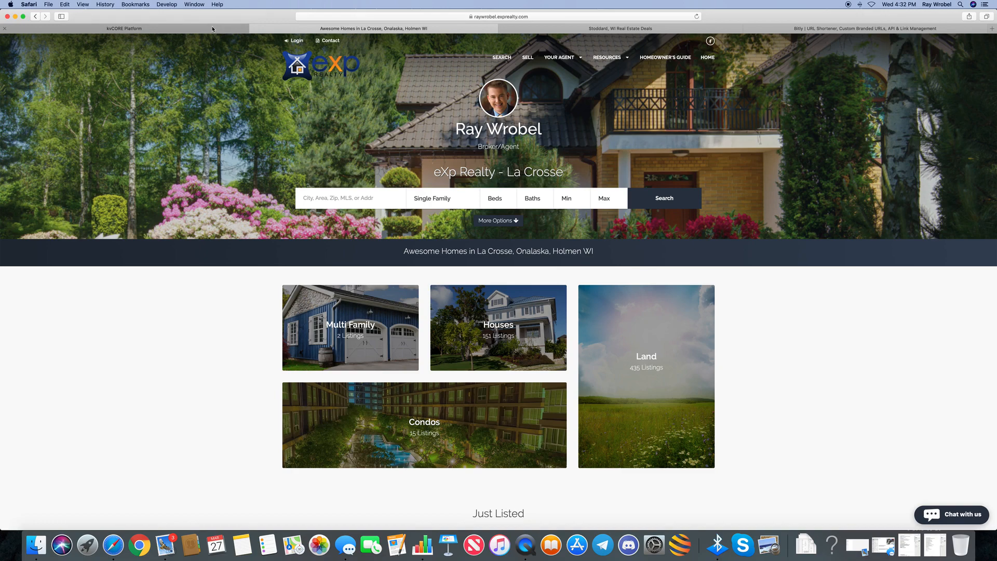
click(229, 31)
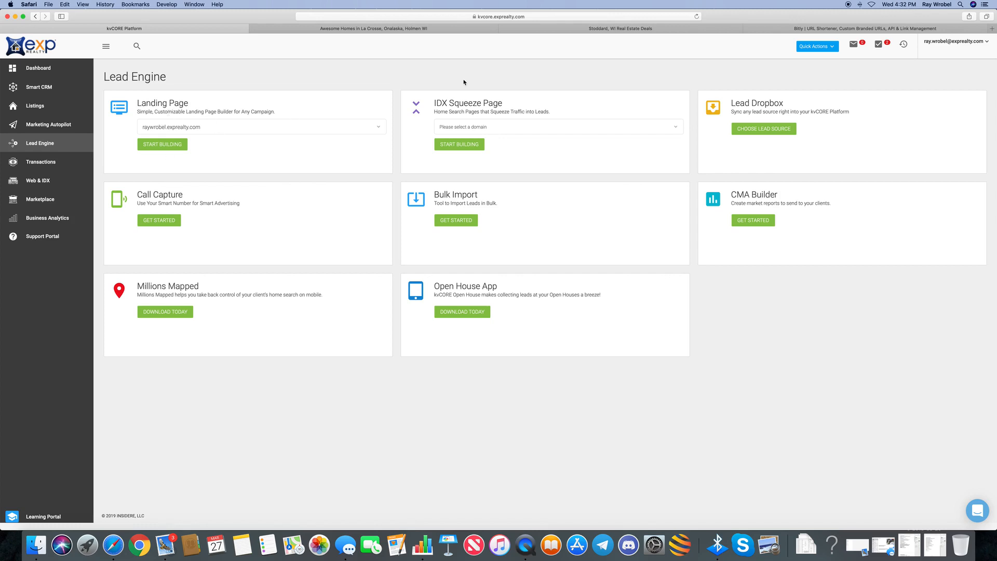
click(543, 28)
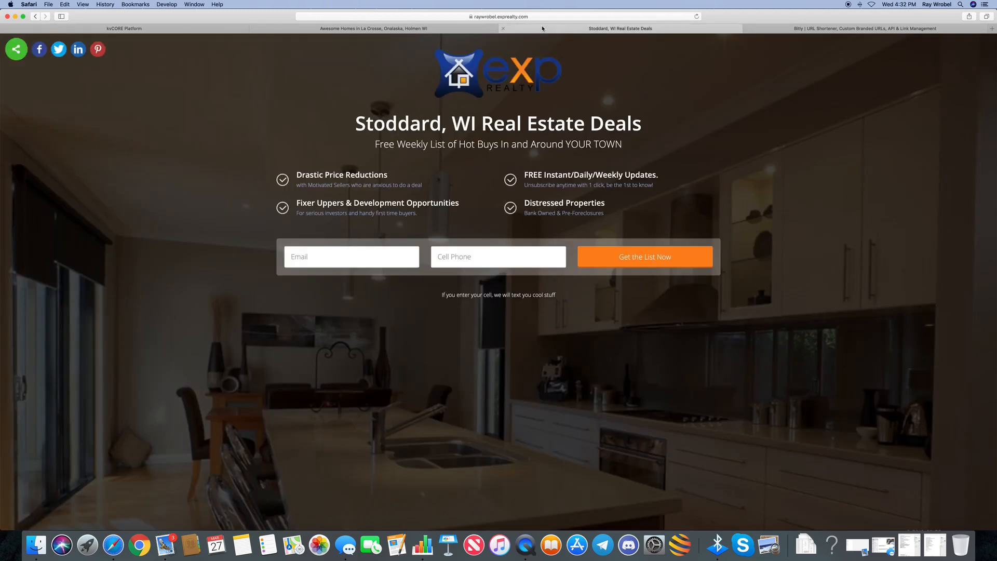
click(501, 29)
click(504, 29)
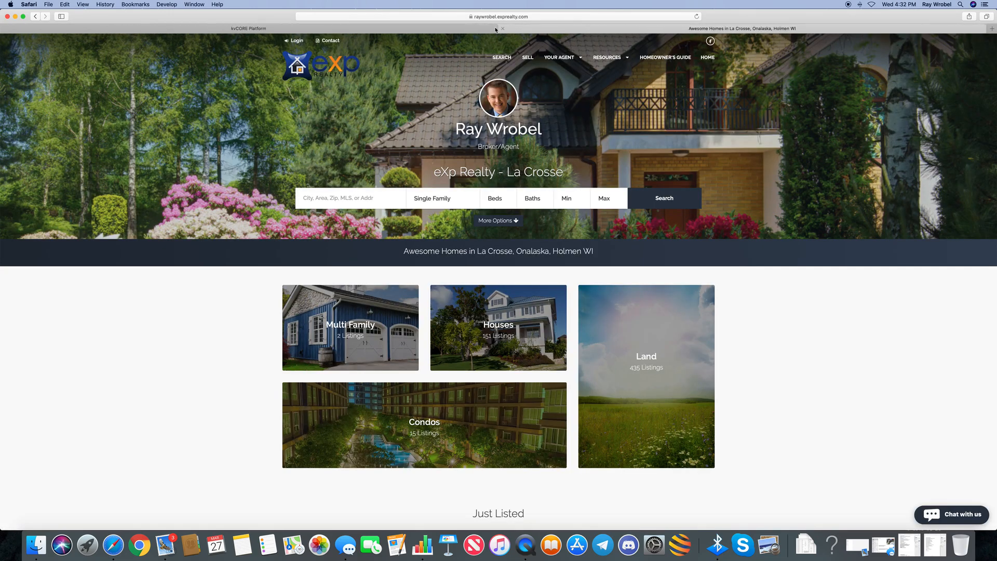
click(250, 28)
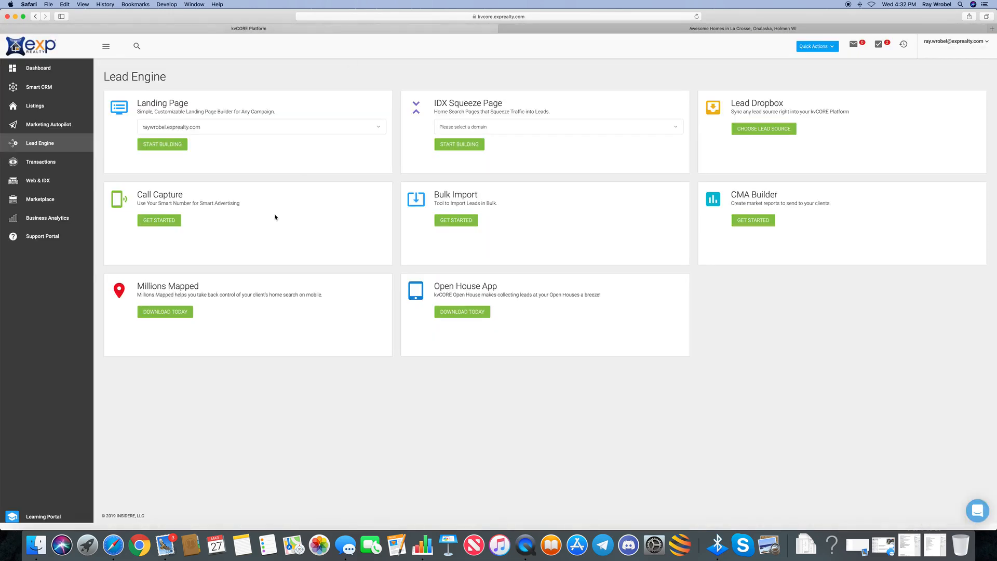